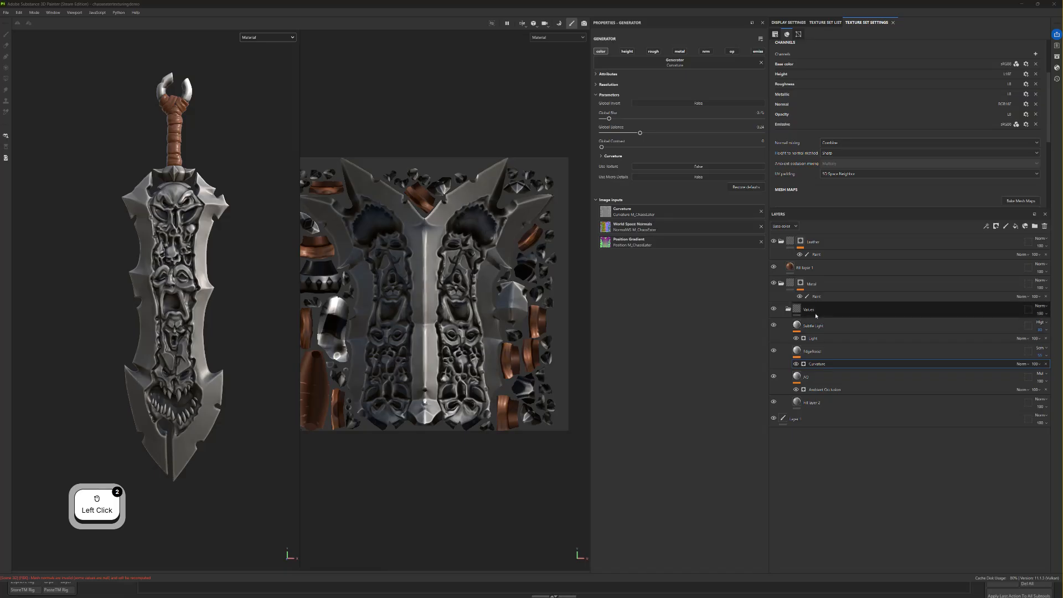
# Copy the Values folder from the Metal group and paste it above Fill layer 1 in the Leather group.
pyautogui.click(818, 314)
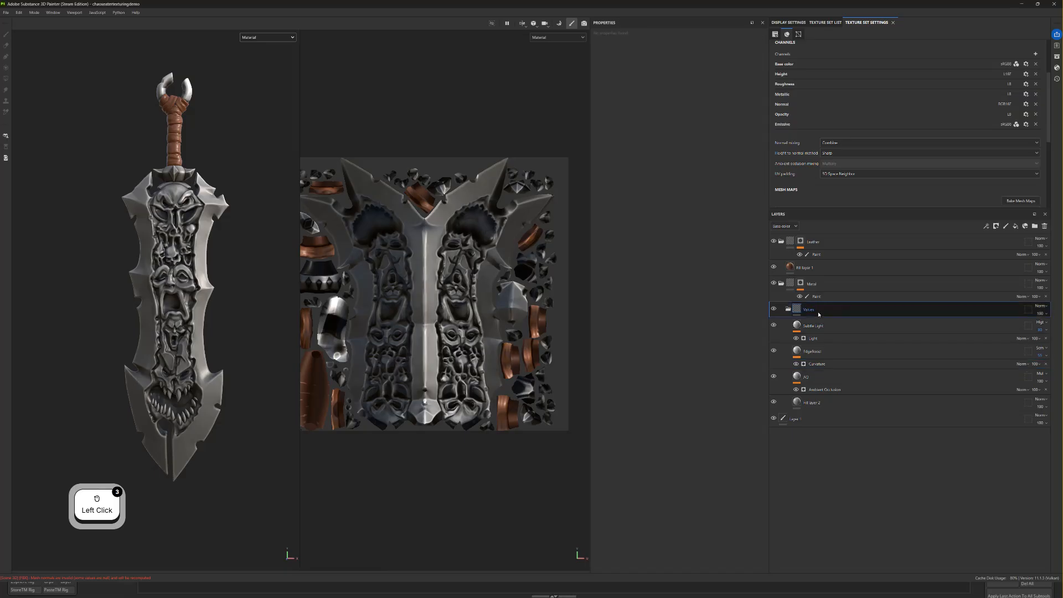
pyautogui.hotkey('ctrl', 'c')
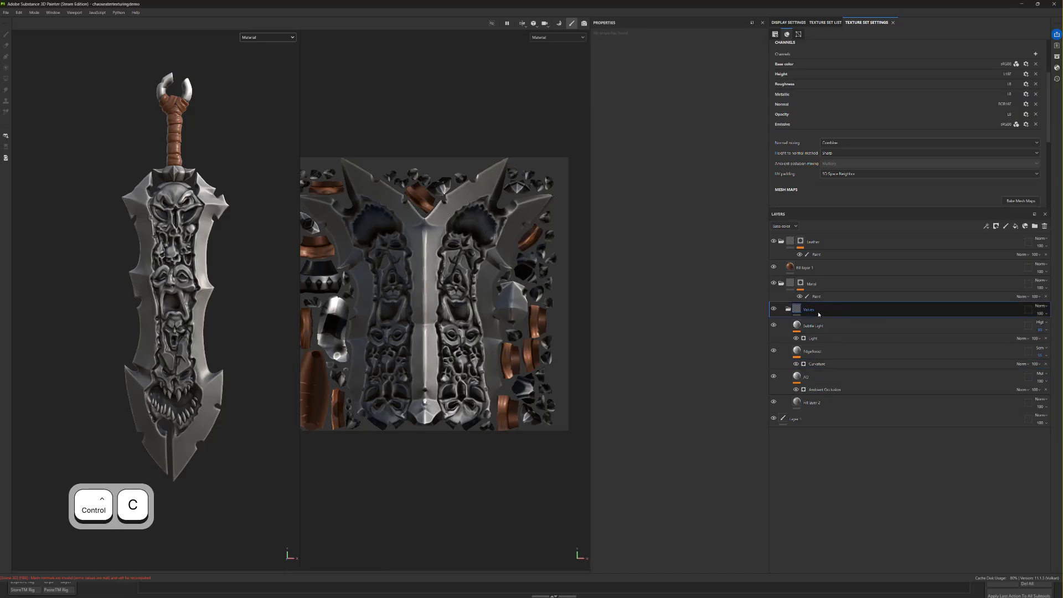
pyautogui.click(807, 270)
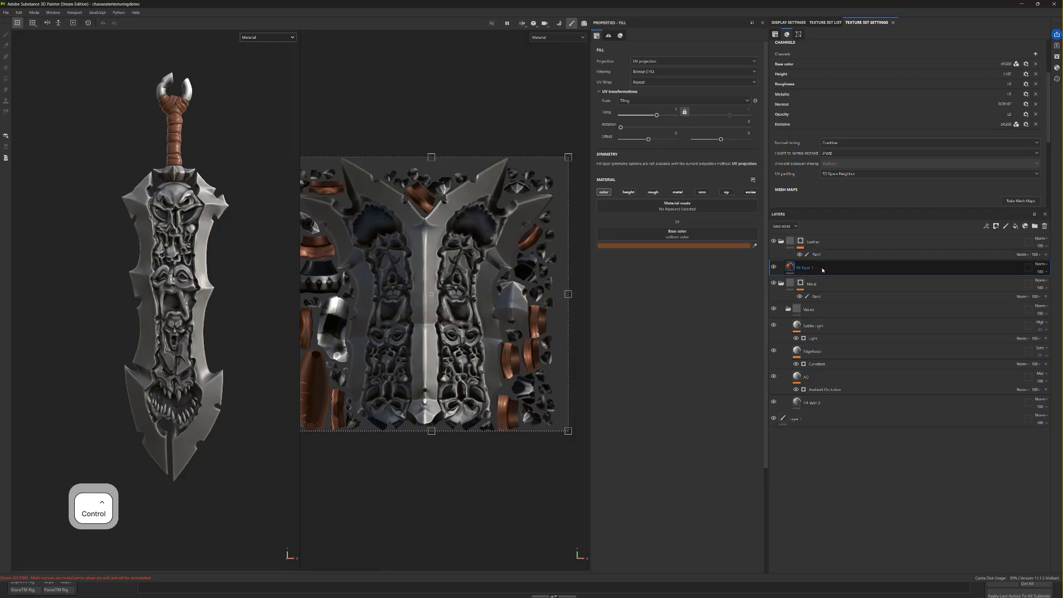
pyautogui.hotkey('ctrl', 'v')
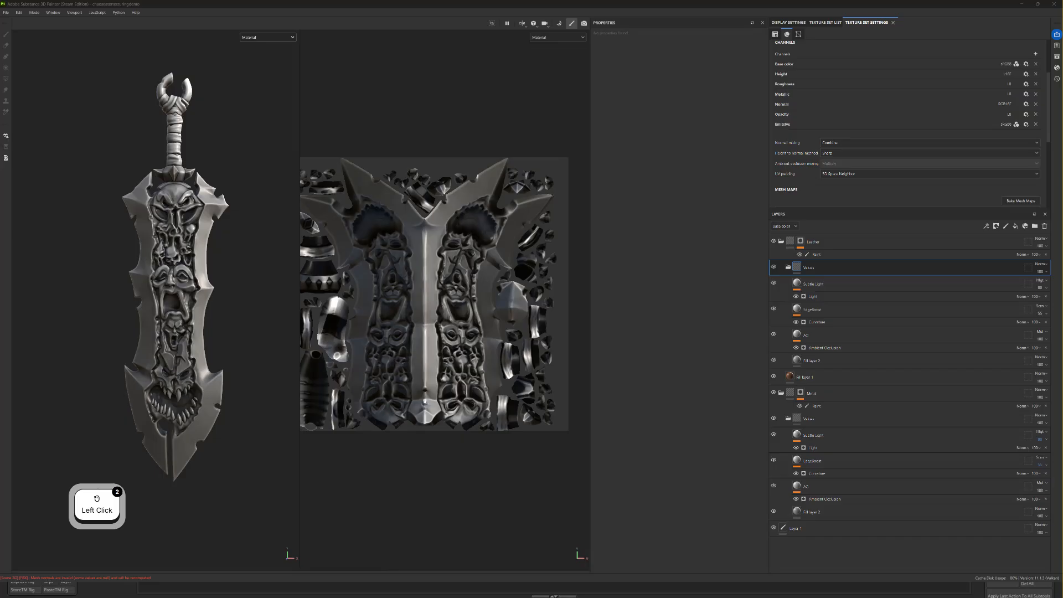
# Darken the base color of the bottom fill layer in the Leather group's Values folder to a dark grey.
pyautogui.moveTo(273, 297)
pyautogui.keyDown('alt'); pyautogui.mouseDown()
pyautogui.moveTo(247, 282)
pyautogui.moveTo(260, 287)
pyautogui.mouseUp(); pyautogui.keyUp('alt')
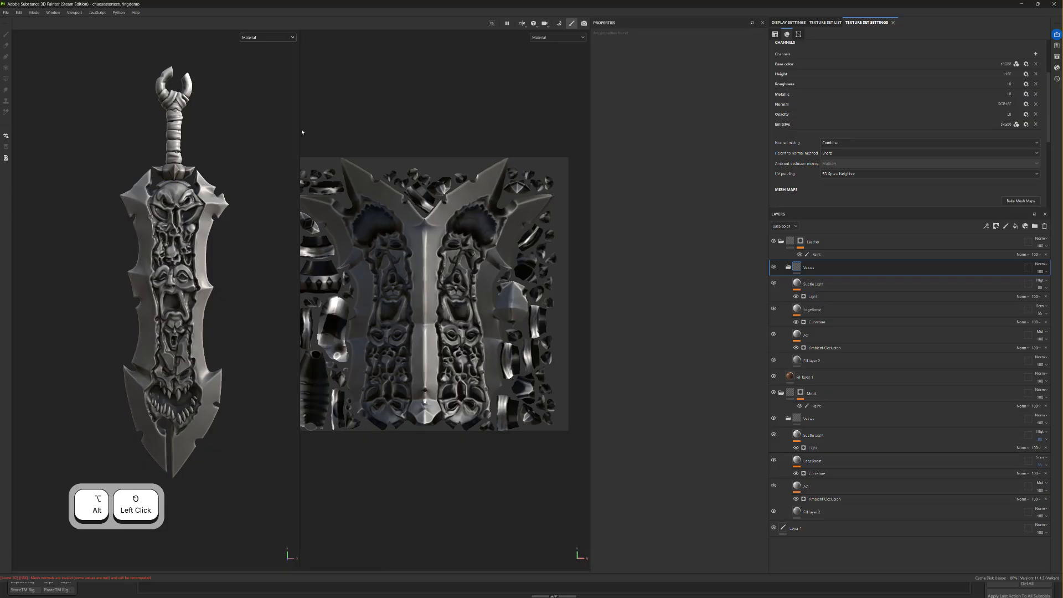
pyautogui.scroll(-2, 242, 175)
pyautogui.keyDown('alt'); pyautogui.moveTo(237, 176); pyautogui.dragTo(263, 200); pyautogui.keyUp('alt')
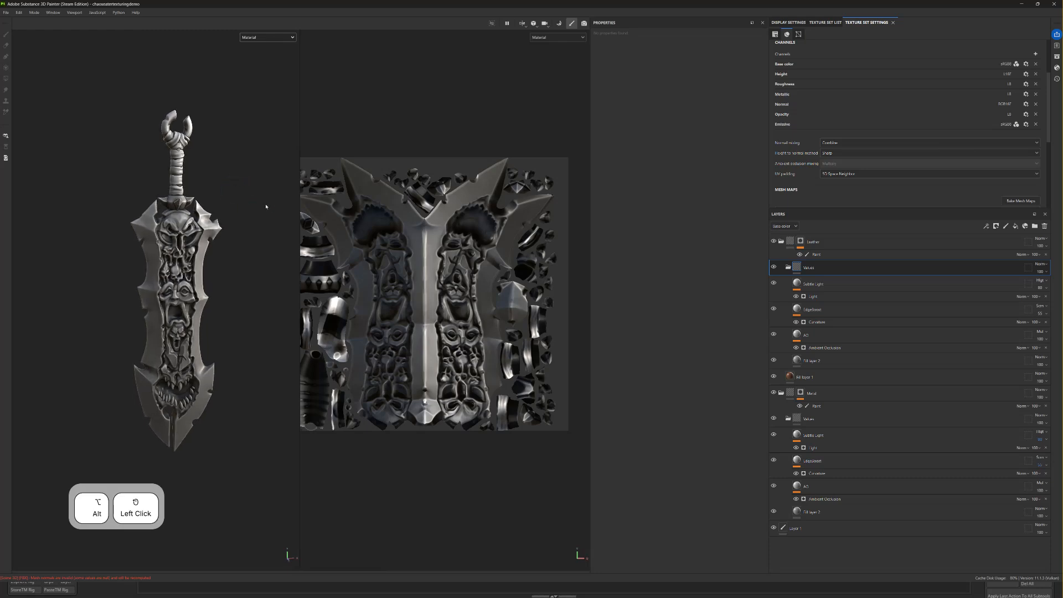
pyautogui.click(812, 362)
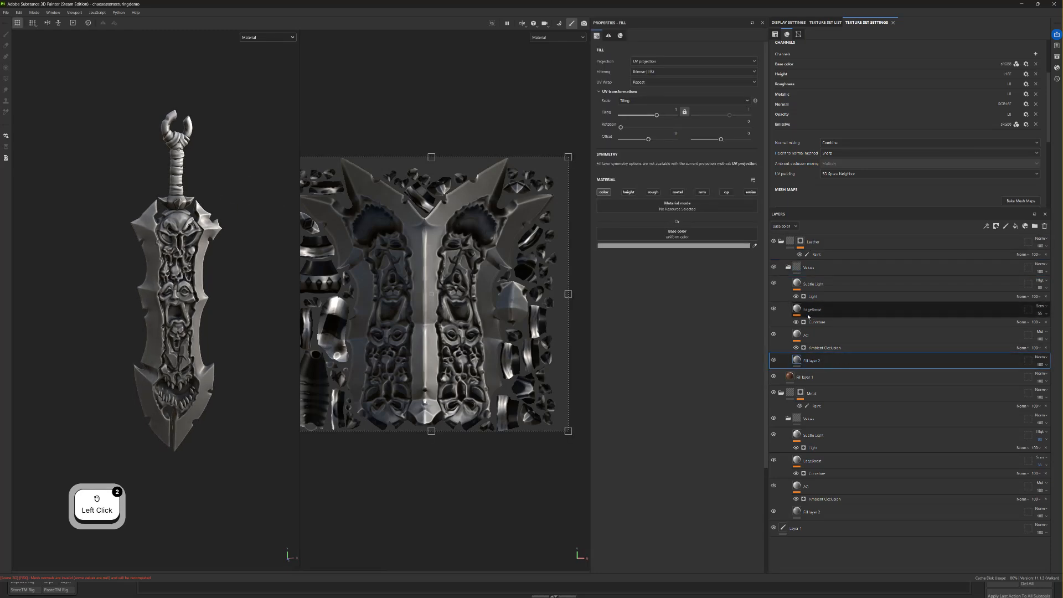
pyautogui.click(695, 246)
pyautogui.moveTo(703, 307); pyautogui.dragTo(683, 327)
pyautogui.click(694, 332)
pyautogui.click(785, 253)
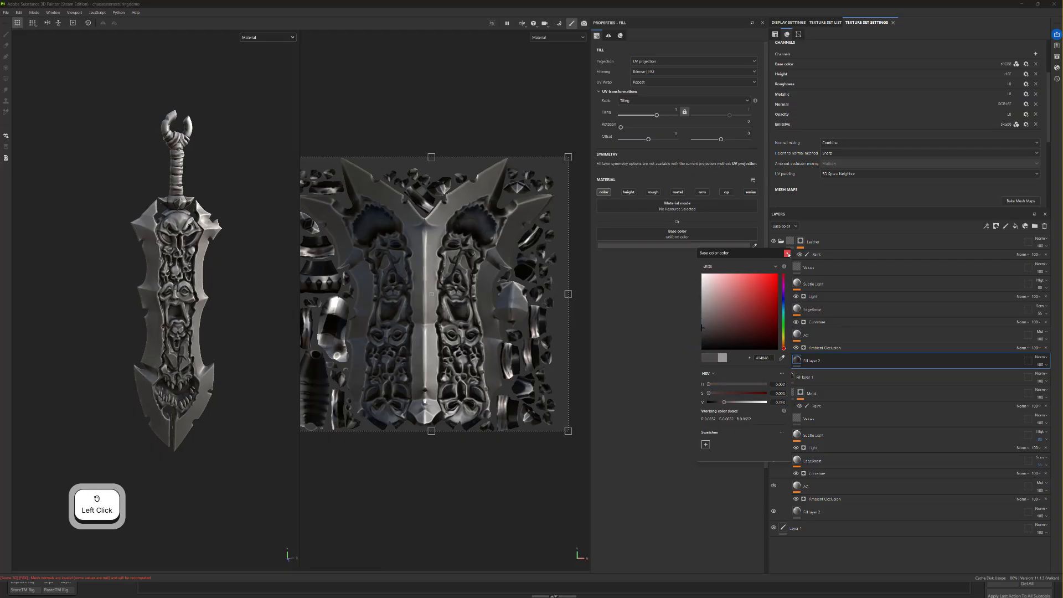
pyautogui.click(786, 253)
# Set the Leather group's Values folder to Passthrough blending and toggle its layers' visibility to check their effect.
pyautogui.click(1036, 267)
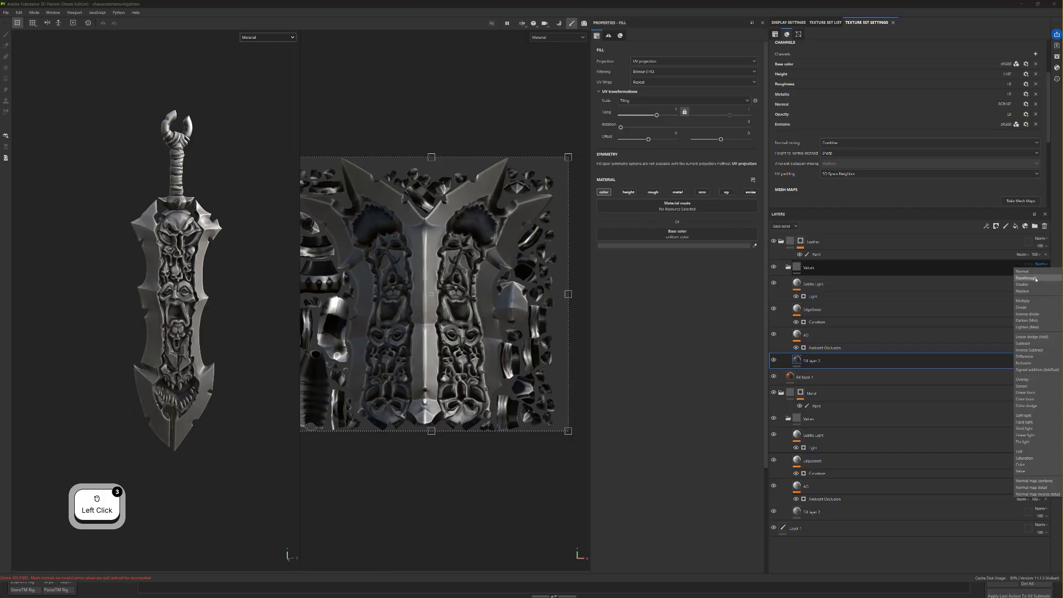
pyautogui.click(1035, 276)
pyautogui.click(773, 359)
pyautogui.click(772, 359)
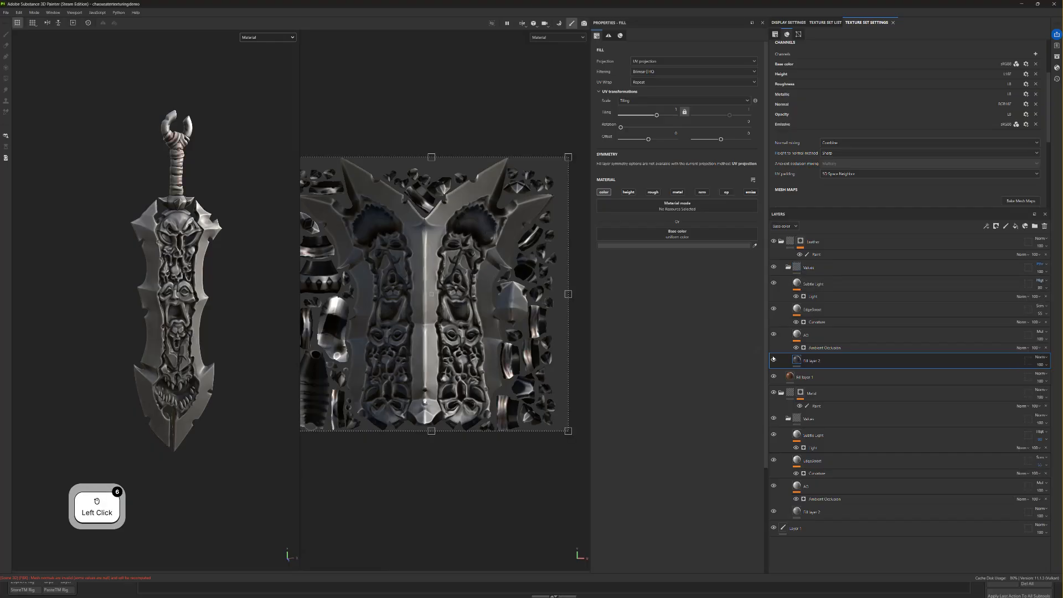
pyautogui.click(773, 283)
pyautogui.click(774, 308)
pyautogui.click(774, 308)
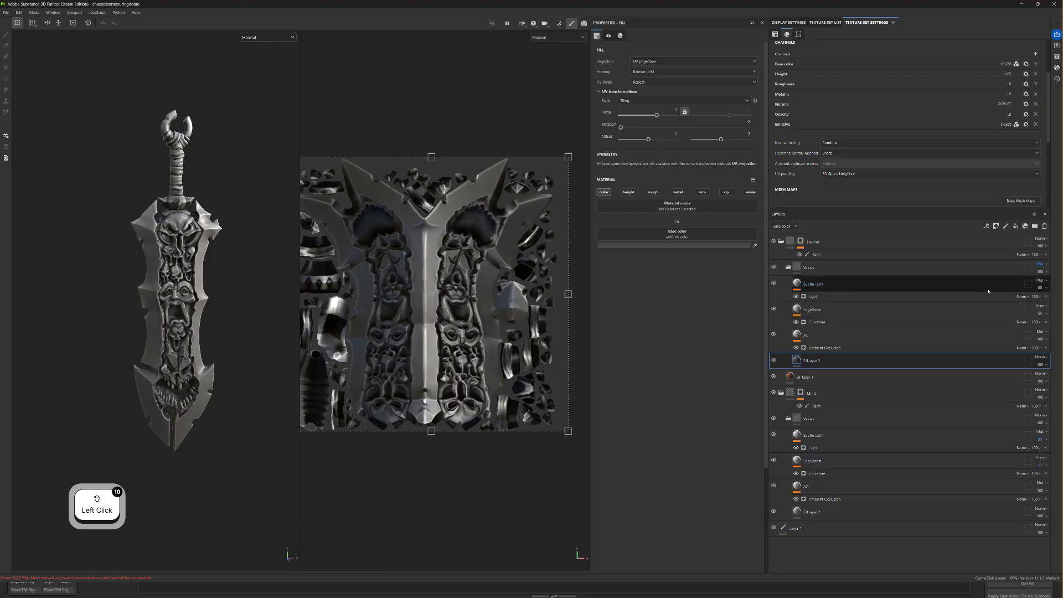
# Lower the opacity of the leather's Subtle Light layer and compare it on and off in the base color view.
pyautogui.click(1040, 289)
pyautogui.moveTo(1045, 300); pyautogui.dragTo(1038, 301)
pyautogui.scroll(2, 238, 204)
pyautogui.press('c')
pyautogui.keyDown('alt'); pyautogui.moveTo(235, 198); pyautogui.dragTo(231, 212, button='middle'); pyautogui.keyUp('alt')
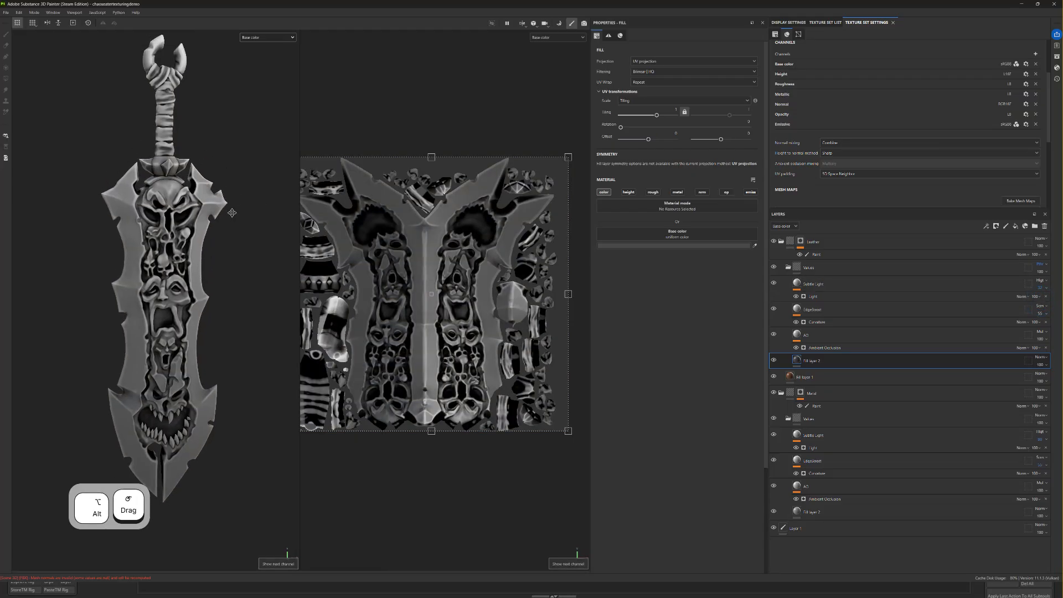
pyautogui.keyDown('alt'); pyautogui.moveTo(231, 212); pyautogui.dragTo(244, 213); pyautogui.keyUp('alt')
pyautogui.click(773, 283)
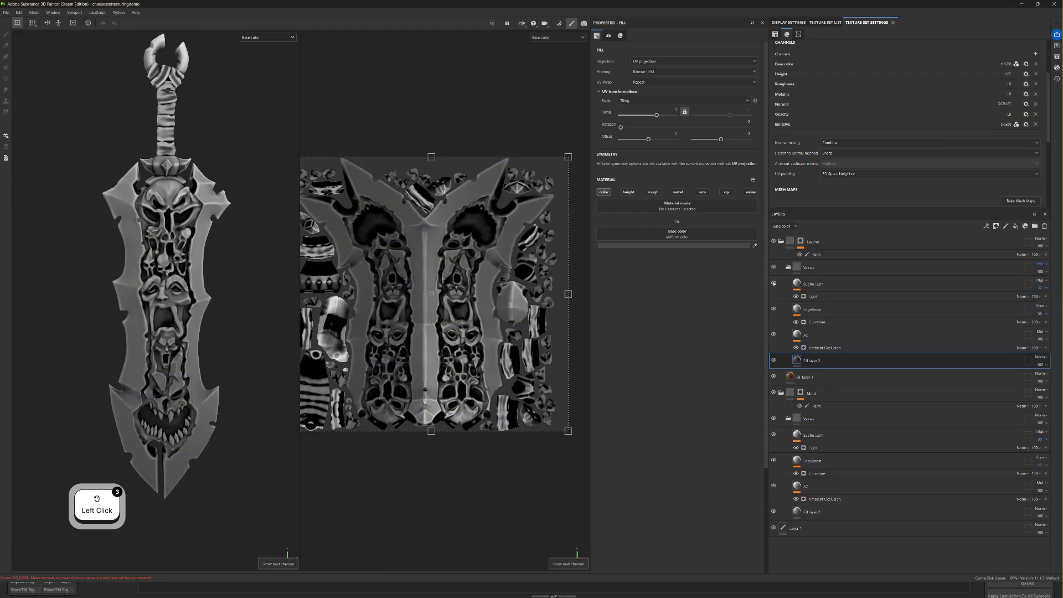
pyautogui.click(773, 283)
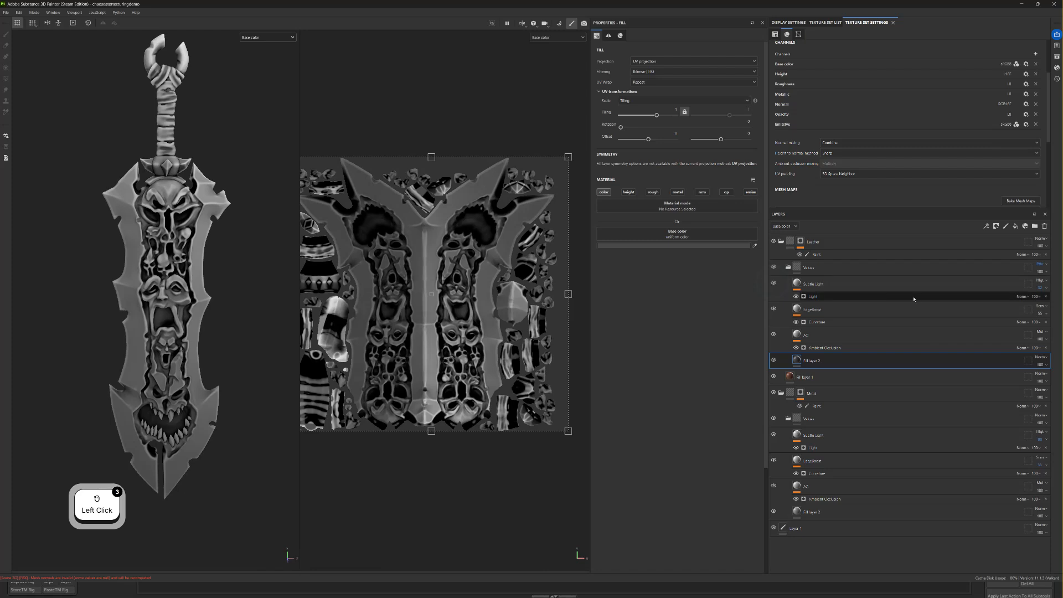
# Fine-tune the opacity of the leather's Subtle Light layer and check the handle with the layer hidden and shown.
pyautogui.click(1039, 303)
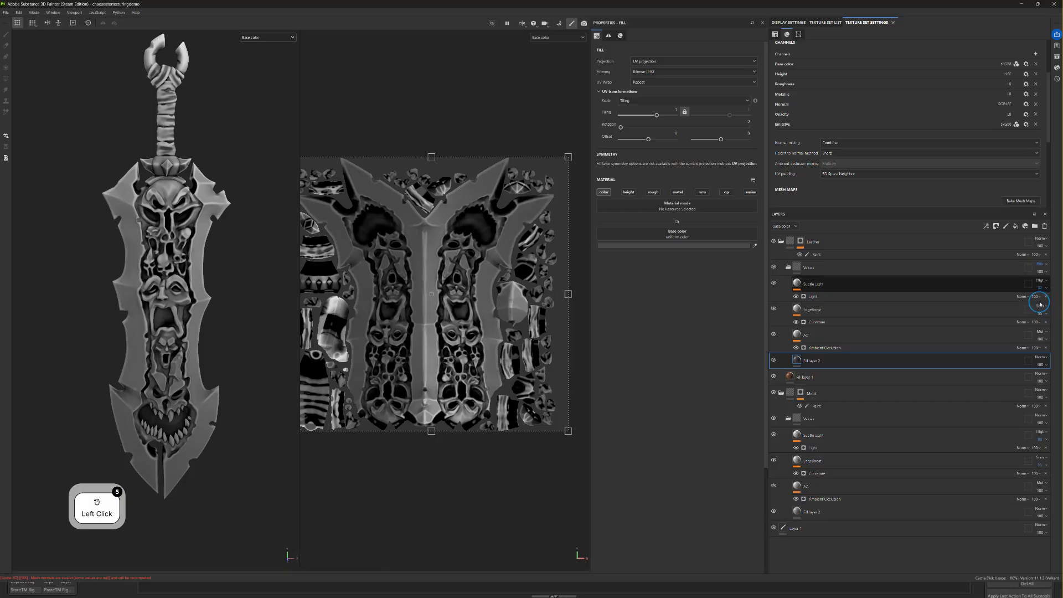
pyautogui.click(1040, 288)
pyautogui.moveTo(1037, 300); pyautogui.dragTo(1053, 299)
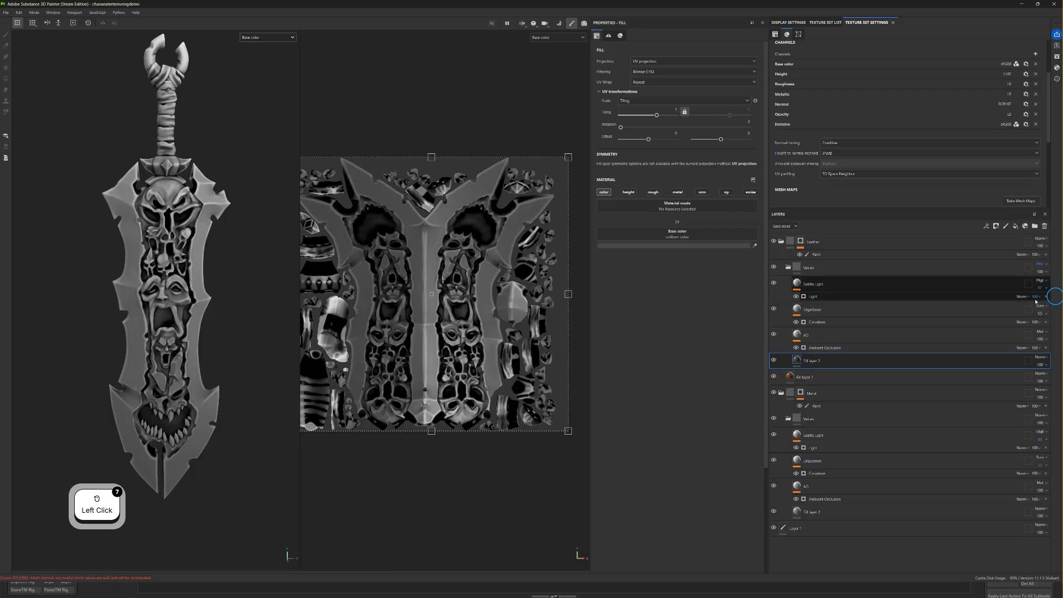
pyautogui.click(774, 284)
pyautogui.click(774, 284)
# Toggle the leather's edge wear layer to judge its strength and lower its opacity.
pyautogui.click(774, 310)
pyautogui.click(774, 310)
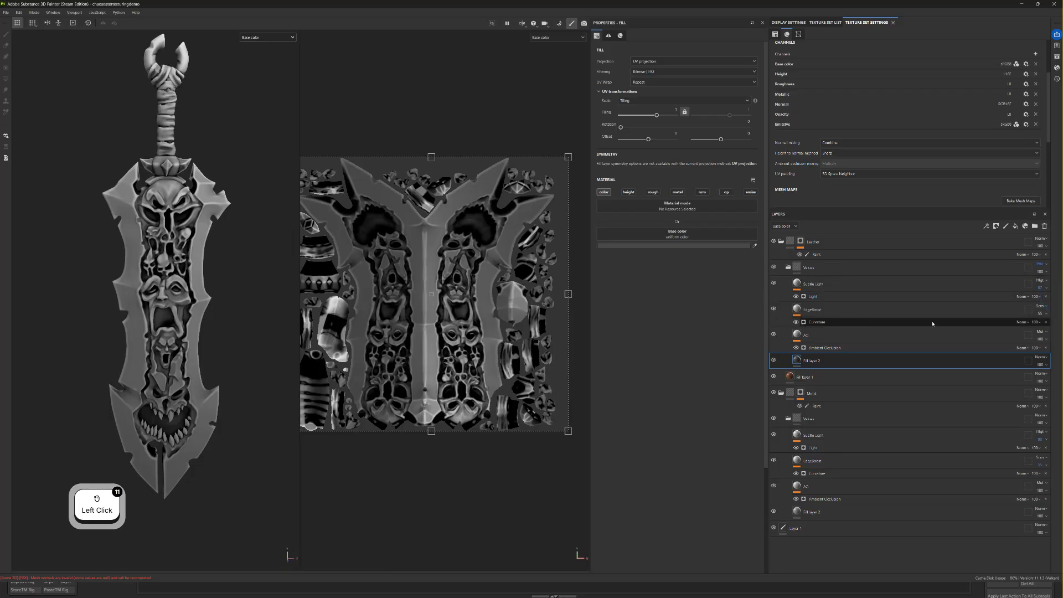
pyautogui.click(1039, 313)
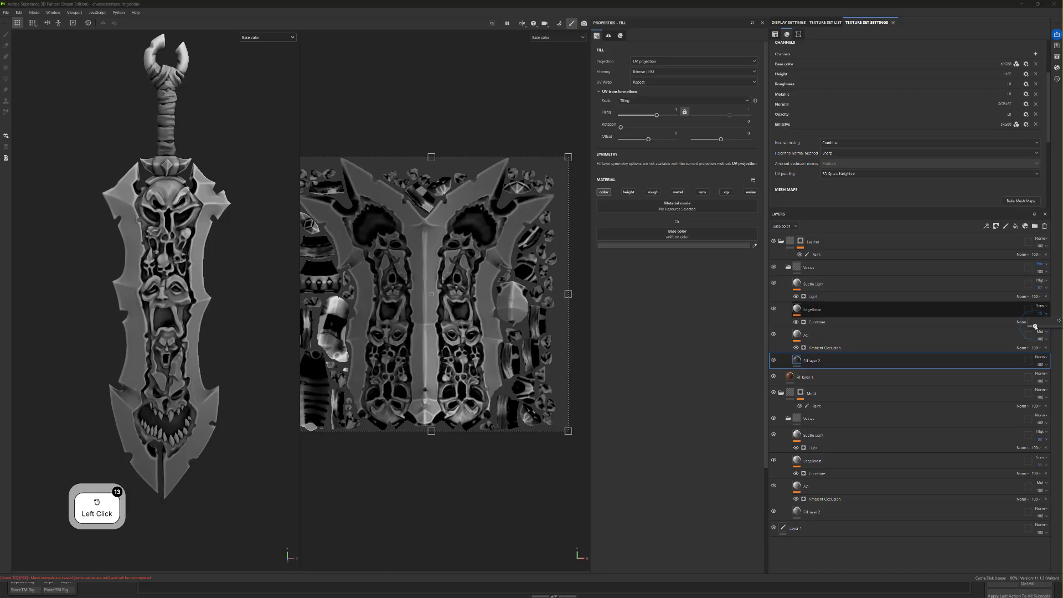
pyautogui.moveTo(1046, 326); pyautogui.dragTo(1043, 327)
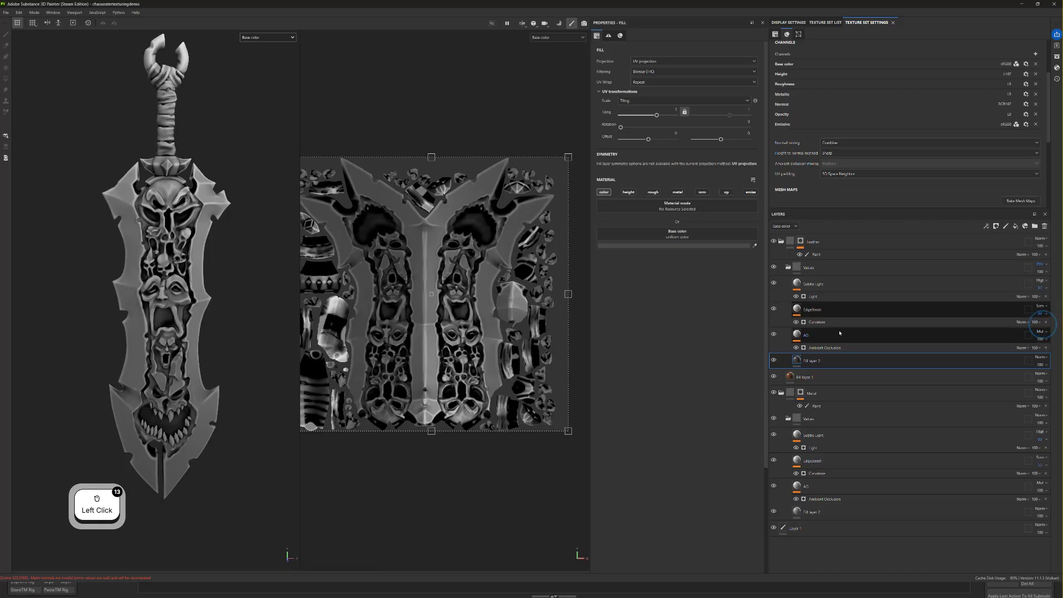
# Lower the Global Balance and slightly raise the Global Blur of the Curvature generator on the leather's edge wear layer.
pyautogui.click(816, 321)
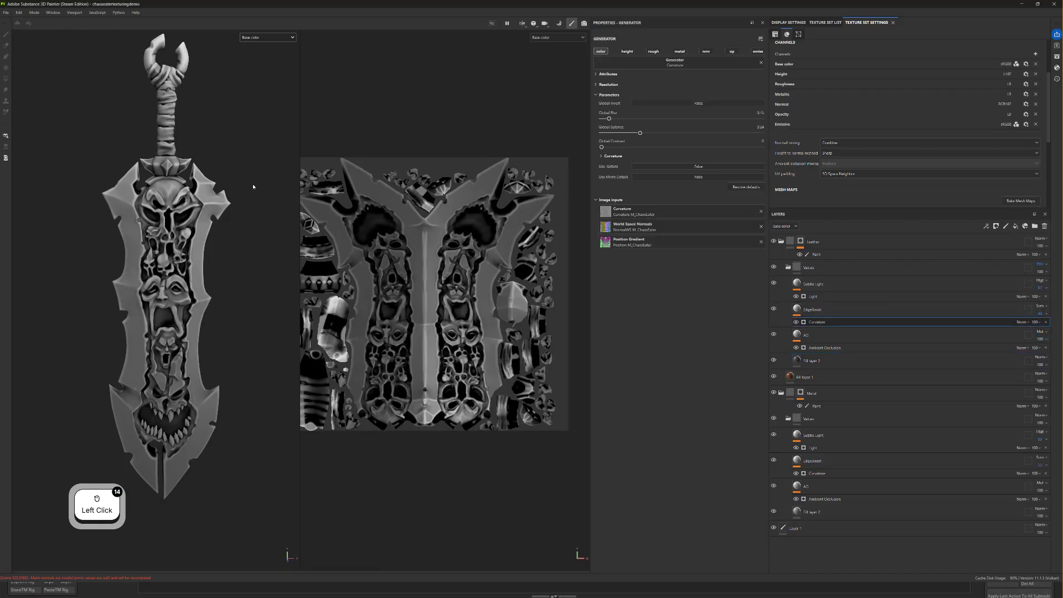
pyautogui.scroll(-1, 206, 169)
pyautogui.keyDown('alt'); pyautogui.moveTo(196, 145); pyautogui.dragTo(192, 164, button='middle'); pyautogui.keyUp('alt')
pyautogui.keyDown('alt'); pyautogui.moveTo(192, 164); pyautogui.dragTo(185, 165); pyautogui.keyUp('alt')
pyautogui.scroll(1, 166, 138)
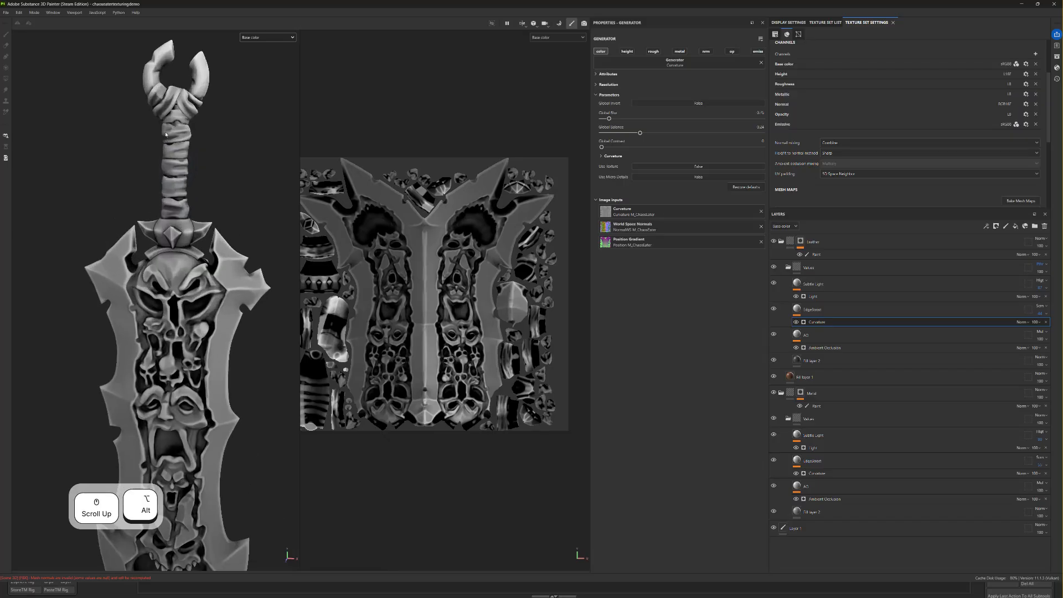
pyautogui.keyDown('alt'); pyautogui.moveTo(166, 135); pyautogui.dragTo(167, 203, button='middle'); pyautogui.keyUp('alt')
pyautogui.scroll(1, 167, 203)
pyautogui.scroll(1, 166, 203)
pyautogui.keyDown('alt'); pyautogui.moveTo(166, 203); pyautogui.dragTo(208, 208); pyautogui.keyUp('alt')
pyautogui.scroll(2, 178, 204)
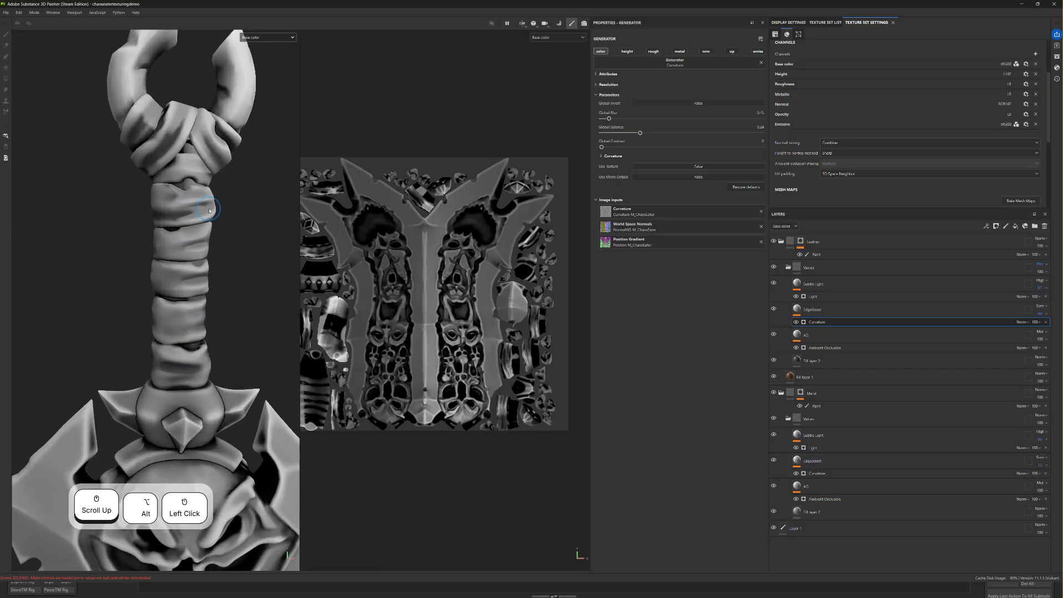
pyautogui.moveTo(640, 133)
pyautogui.mouseDown()
pyautogui.moveTo(589, 131)
pyautogui.moveTo(613, 133)
pyautogui.mouseUp()
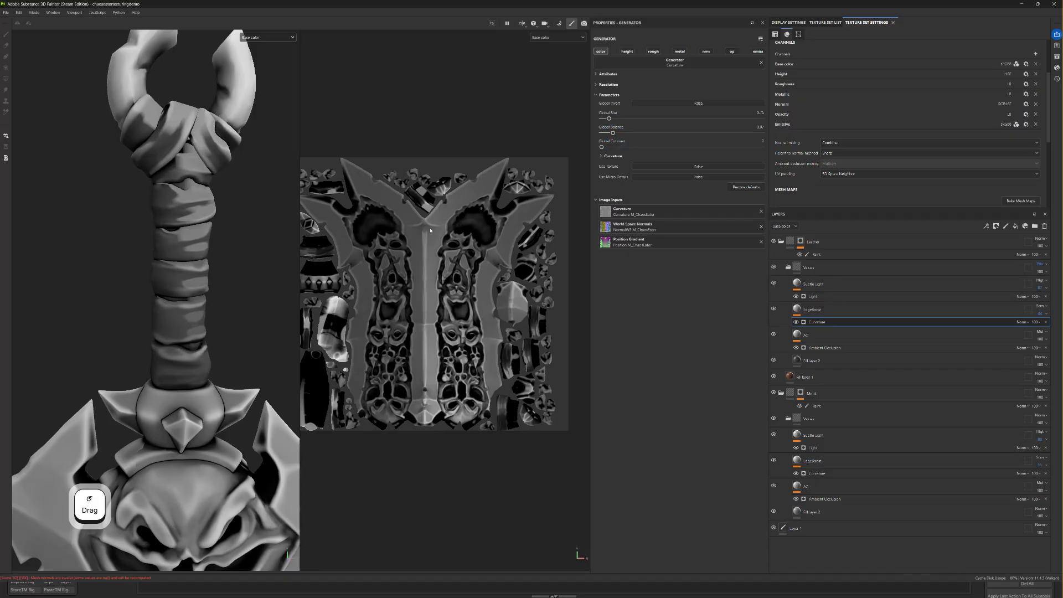
pyautogui.moveTo(611, 121); pyautogui.dragTo(619, 132)
# In the leather's Light generator, raise the highlight glossiness and light attenuation and lower the highlight level.
pyautogui.scroll(-10, 238, 233)
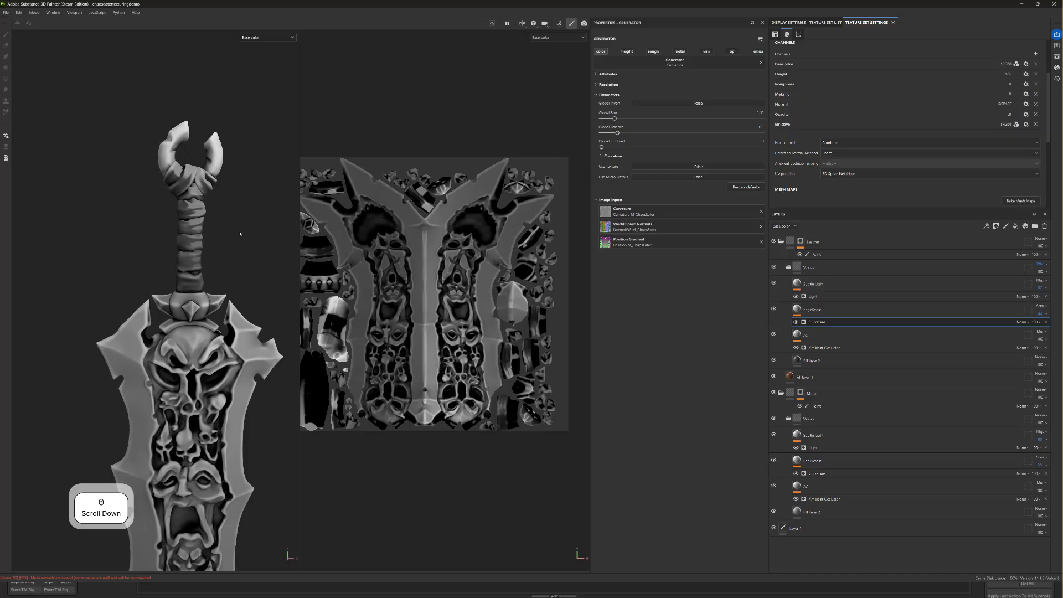
pyautogui.keyDown('alt'); pyautogui.moveTo(236, 232); pyautogui.dragTo(267, 215); pyautogui.keyUp('alt')
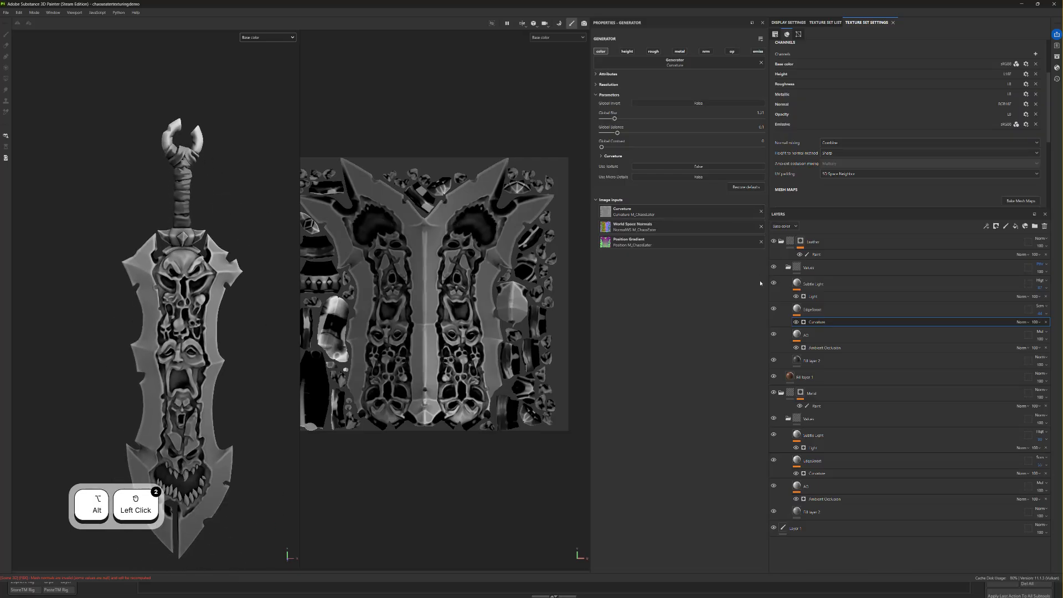
pyautogui.click(813, 296)
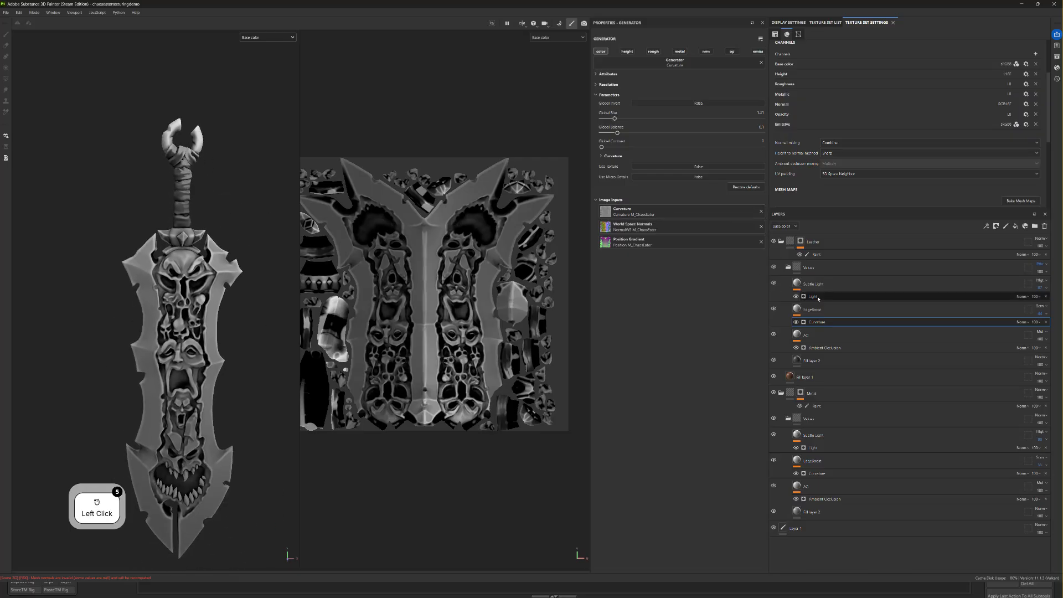
pyautogui.scroll(5, 225, 121)
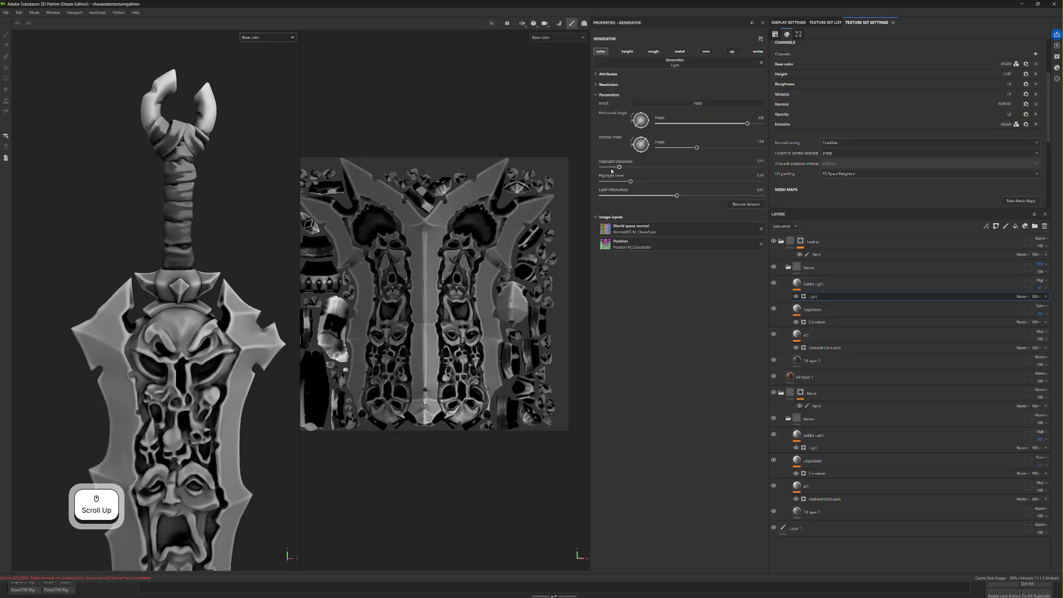
pyautogui.moveTo(618, 166)
pyautogui.mouseDown()
pyautogui.moveTo(718, 167)
pyautogui.moveTo(601, 167)
pyautogui.mouseUp()
pyautogui.moveTo(677, 196)
pyautogui.mouseDown()
pyautogui.moveTo(644, 195)
pyautogui.moveTo(712, 187)
pyautogui.moveTo(680, 183)
pyautogui.moveTo(690, 180)
pyautogui.mouseUp()
pyautogui.scroll(3, 155, 211)
pyautogui.moveTo(166, 197)
pyautogui.keyDown('alt'); pyautogui.mouseDown()
pyautogui.moveTo(71, 197)
pyautogui.moveTo(218, 201)
pyautogui.moveTo(97, 207)
pyautogui.moveTo(206, 202)
pyautogui.mouseUp(); pyautogui.keyUp('alt')
pyautogui.moveTo(630, 181)
pyautogui.mouseDown()
pyautogui.moveTo(609, 181)
pyautogui.moveTo(618, 181)
pyautogui.moveTo(604, 165)
pyautogui.moveTo(625, 165)
pyautogui.mouseUp()
pyautogui.scroll(-3, 104, 206)
pyautogui.keyDown('alt'); pyautogui.moveTo(109, 202); pyautogui.dragTo(109, 202); pyautogui.keyUp('alt')
pyautogui.scroll(2, 141, 202)
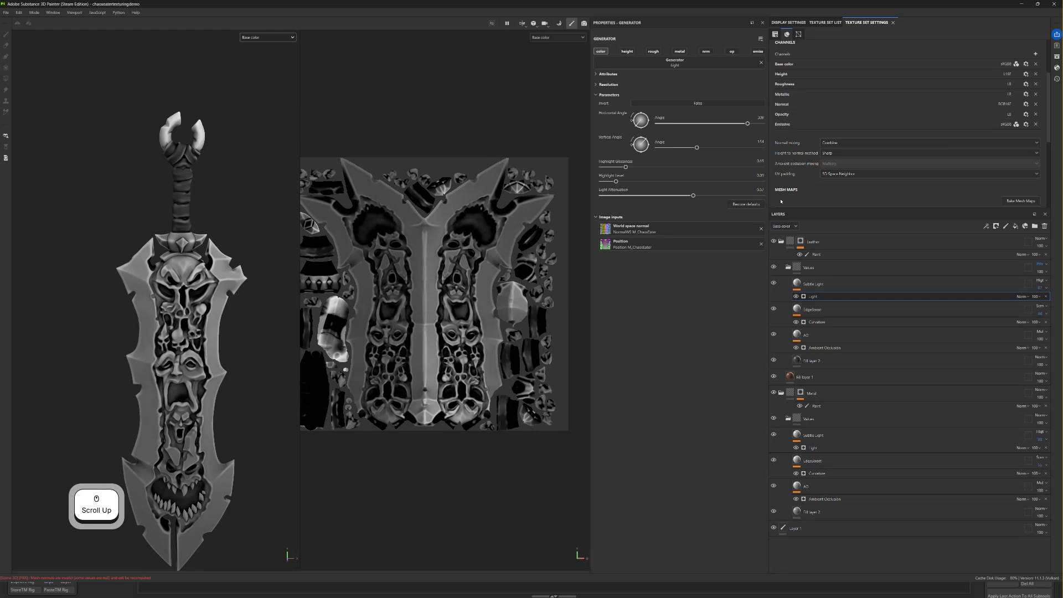
# Lighten the leather's bottom fill layer to a slightly brighter grey and return the view to Material.
pyautogui.click(782, 358)
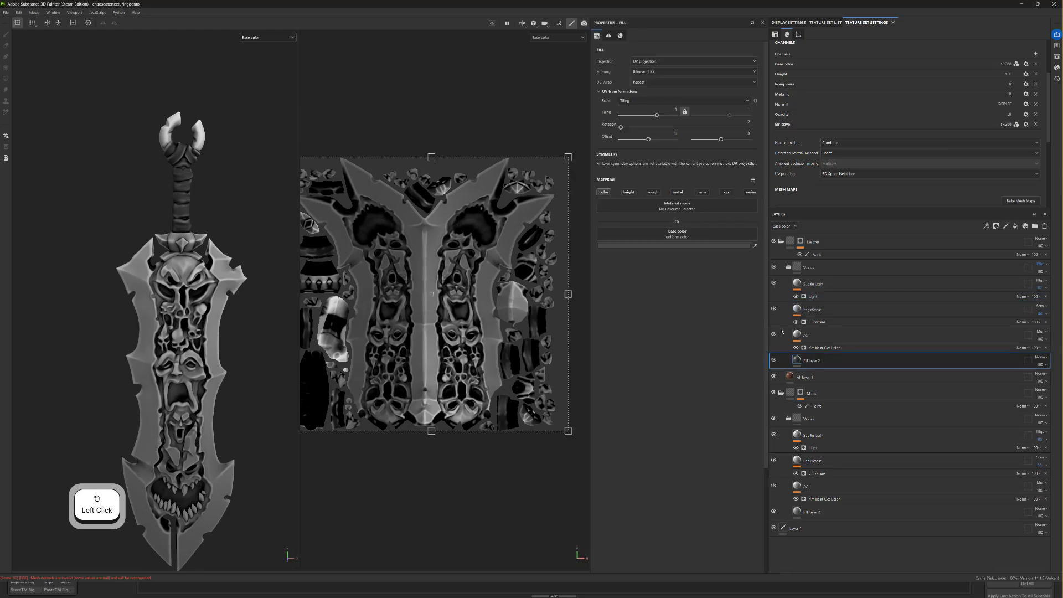
pyautogui.click(673, 246)
pyautogui.moveTo(655, 327); pyautogui.dragTo(650, 323)
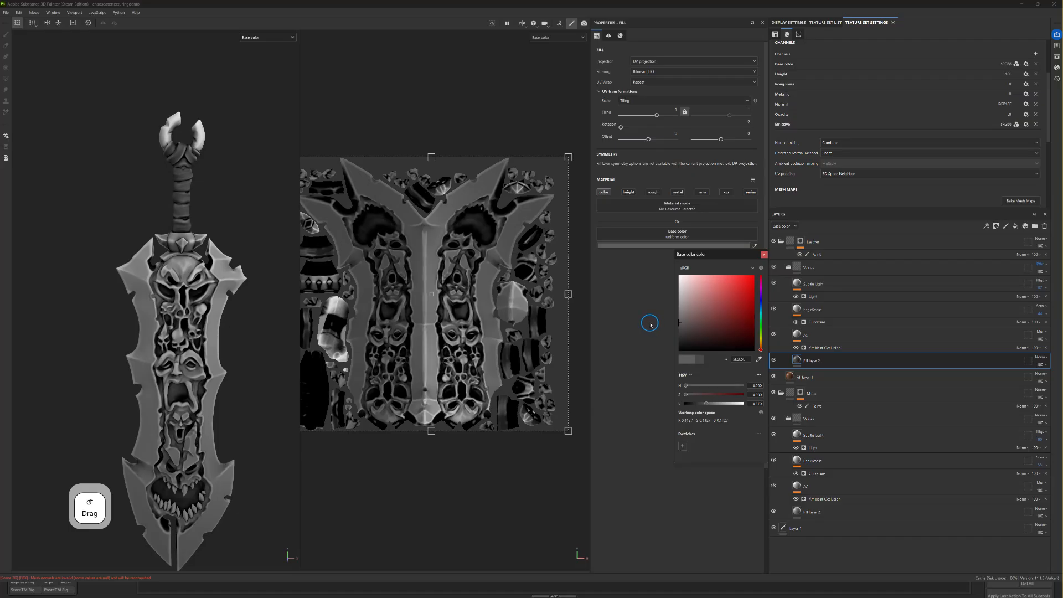
pyautogui.scroll(-3, 311, 278)
pyautogui.scroll(-2, 193, 250)
pyautogui.keyDown('alt'); pyautogui.moveTo(192, 250); pyautogui.dragTo(168, 194); pyautogui.keyUp('alt')
pyautogui.keyDown('alt'); pyautogui.moveTo(141, 222); pyautogui.dragTo(138, 205, button='middle'); pyautogui.keyUp('alt')
pyautogui.keyDown('alt'); pyautogui.click(137, 204); pyautogui.keyUp('alt')
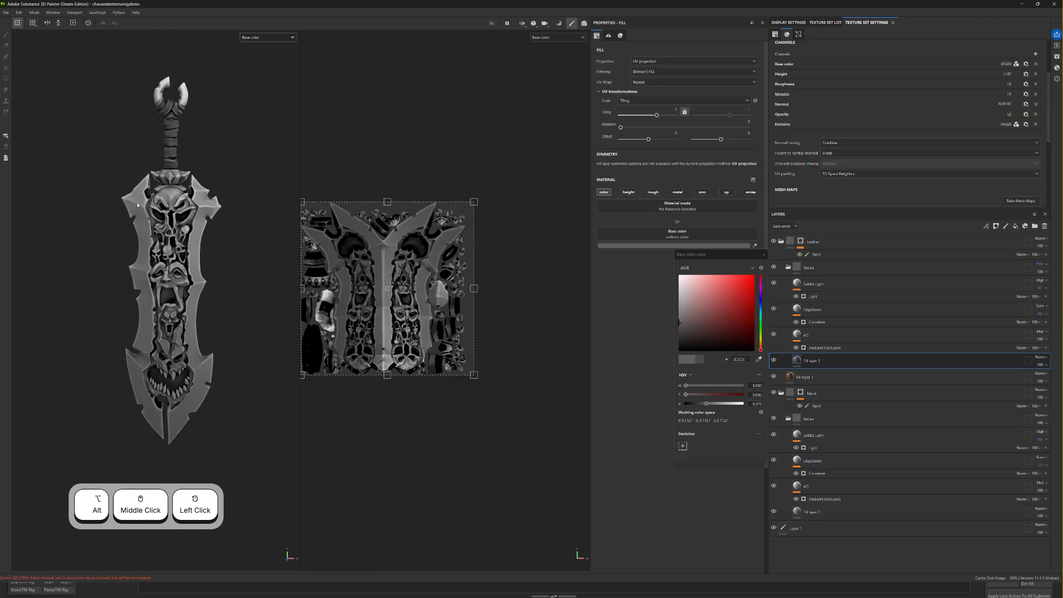
pyautogui.press('m')
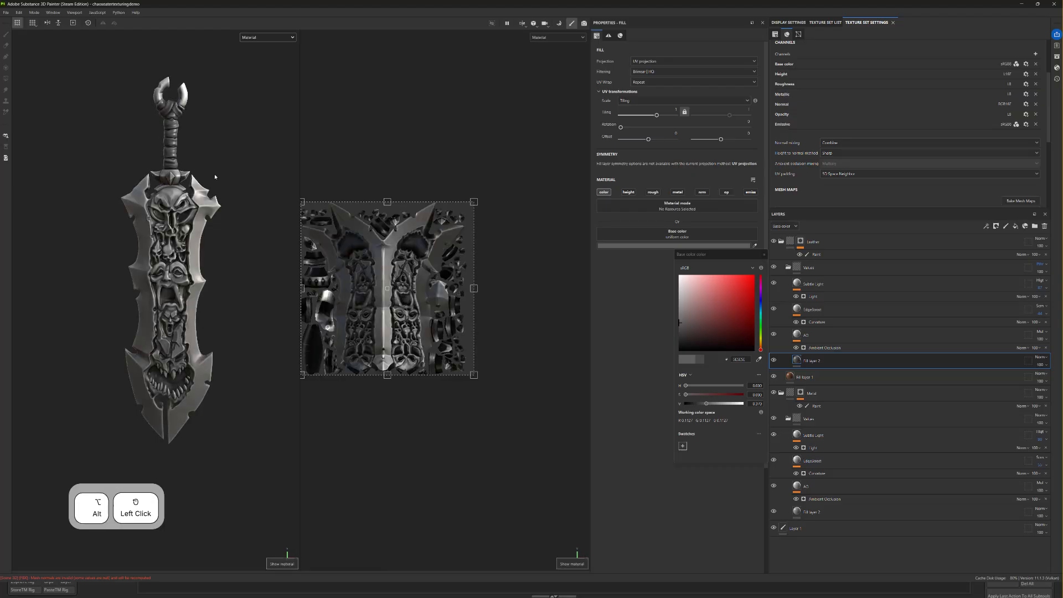
# Remove the brown fill layer from the leather and add a fill layer named RGH atop its Values folder.
pyautogui.moveTo(812, 377); pyautogui.dragTo(813, 285)
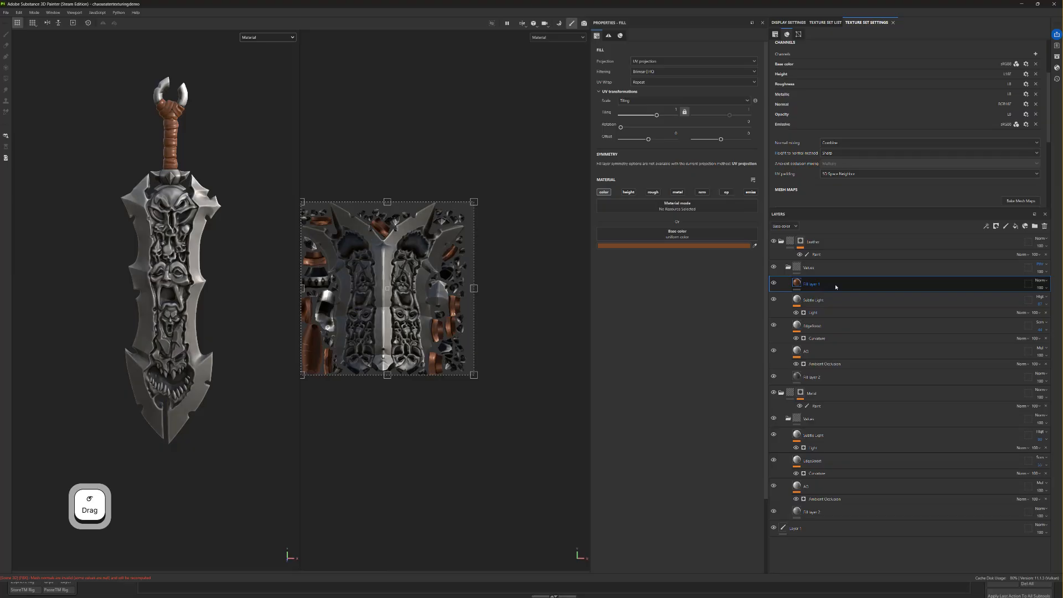
pyautogui.press('Delete')
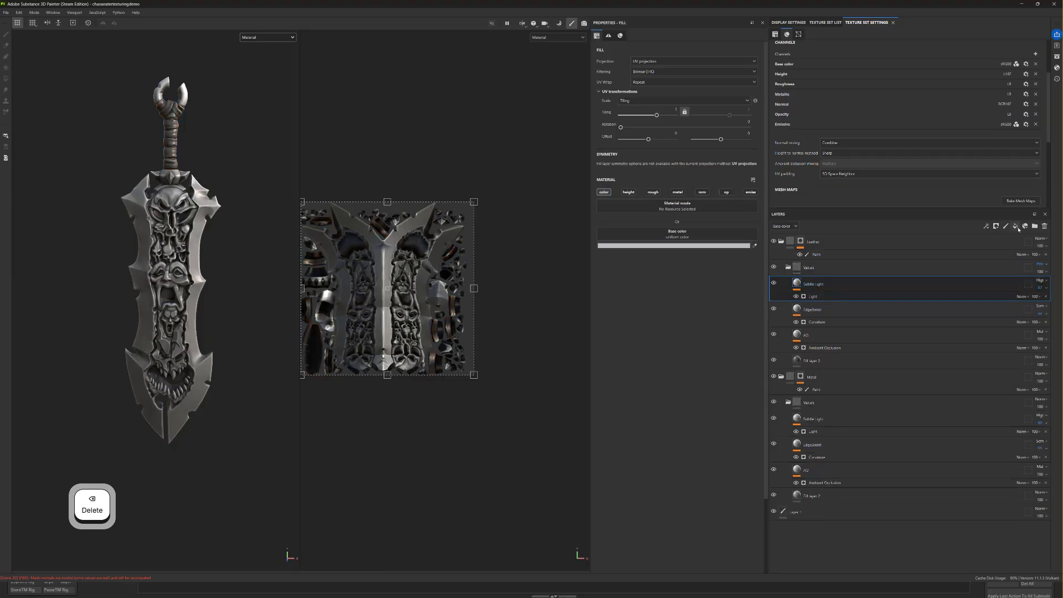
pyautogui.click(1016, 227)
pyautogui.doubleClick(813, 284)
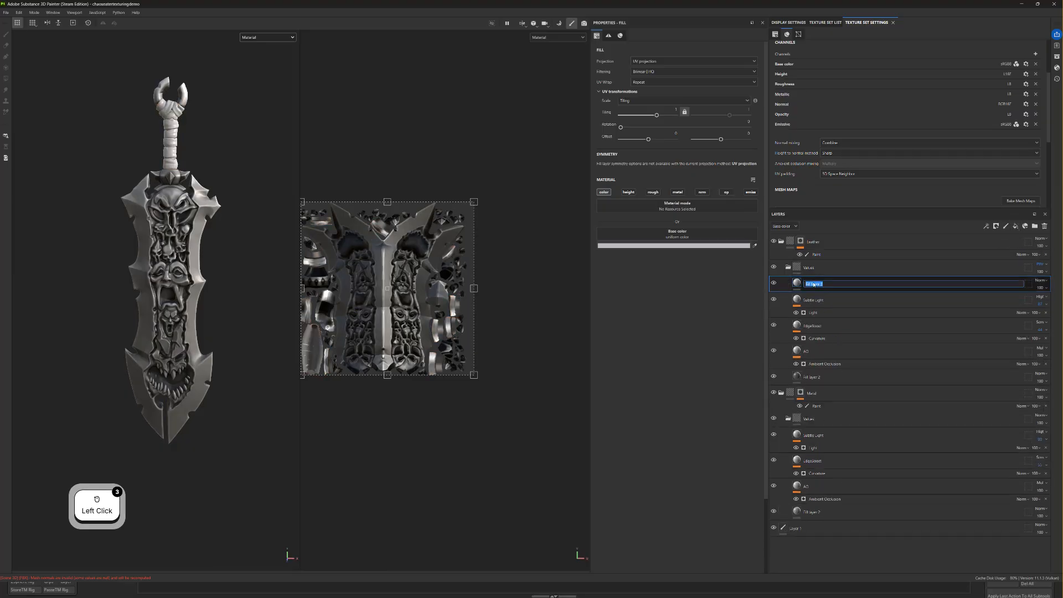
pyautogui.write('RGH')
pyautogui.press('Return')
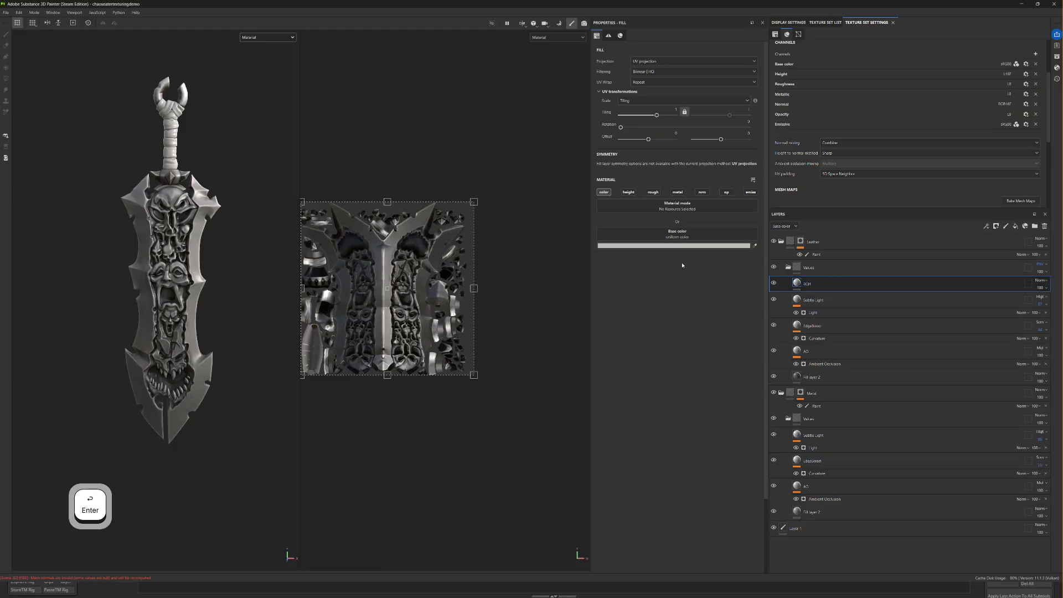
# Restrict the RGH layer to the roughness channel and raise its roughness to 1.
pyautogui.click(653, 192)
pyautogui.moveTo(654, 279); pyautogui.dragTo(757, 284)
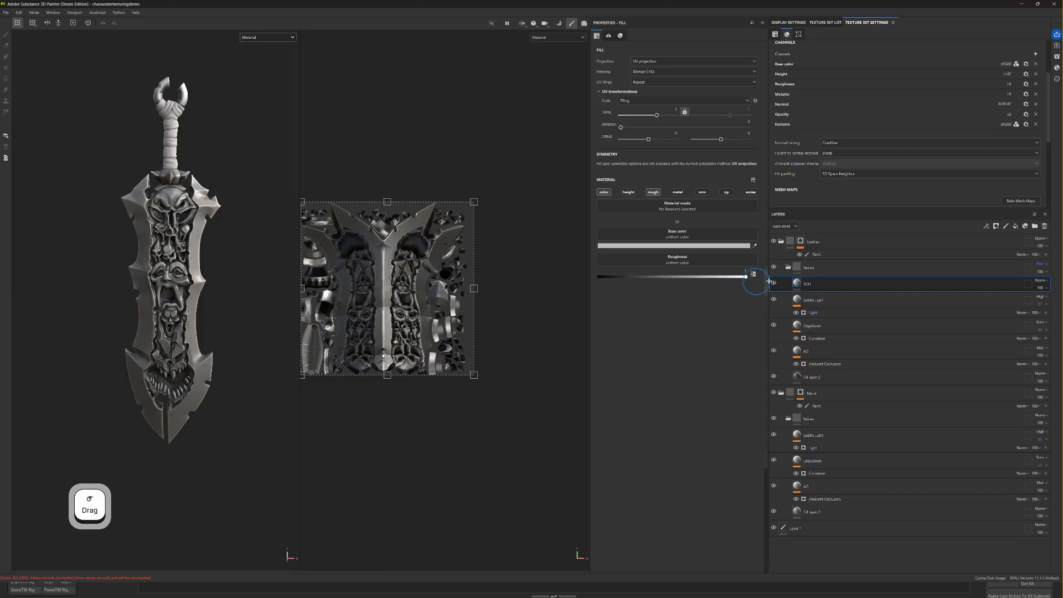
pyautogui.click(603, 192)
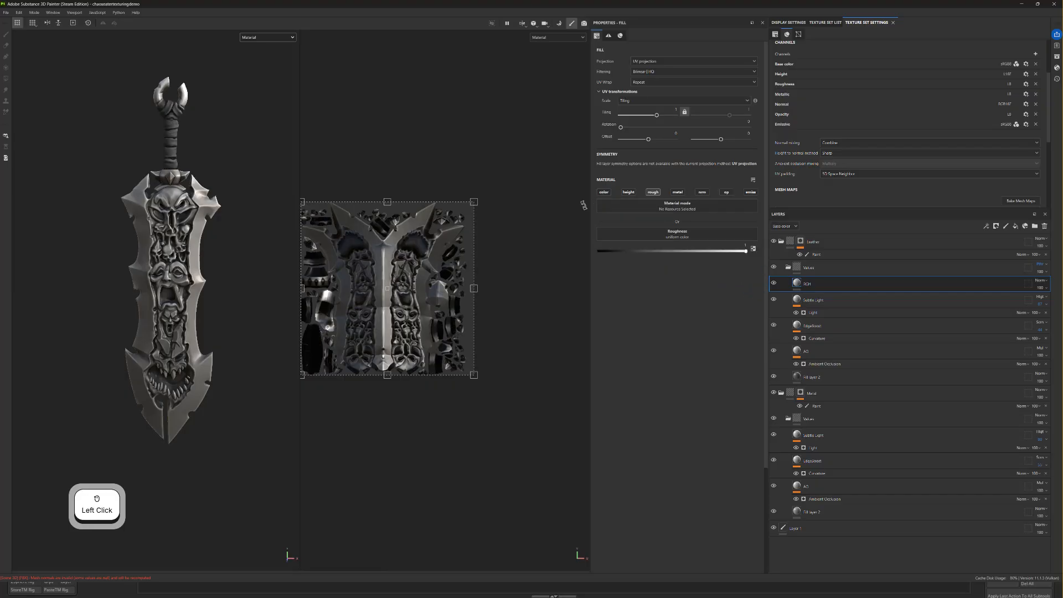
# Lower the RGH layer's roughness to about 0.9 and check the leather handle on the model.
pyautogui.scroll(3, 251, 180)
pyautogui.keyDown('alt'); pyautogui.moveTo(252, 180); pyautogui.dragTo(238, 223); pyautogui.keyUp('alt')
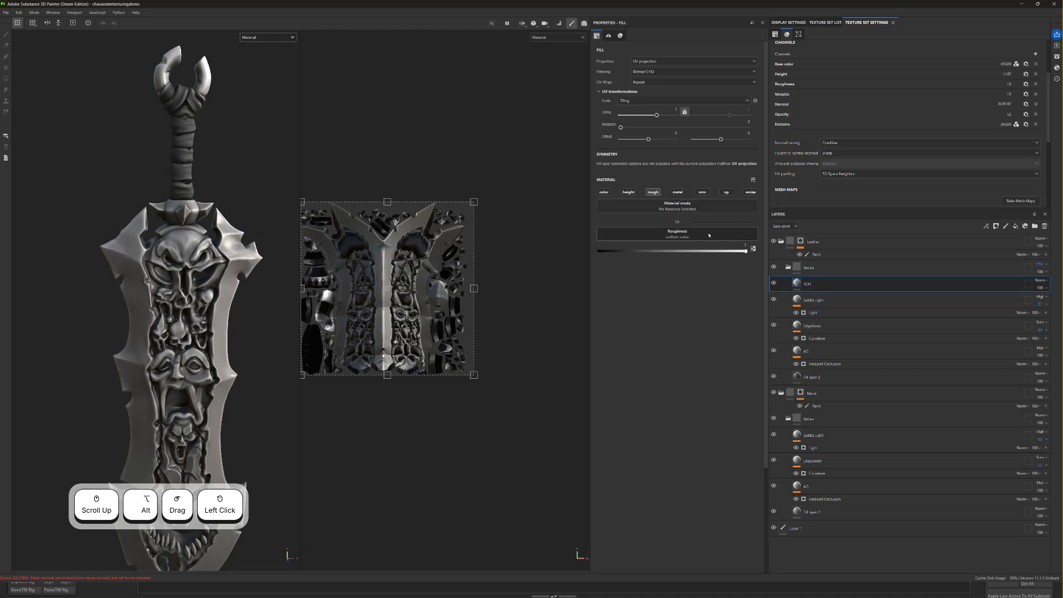
pyautogui.moveTo(736, 250)
pyautogui.mouseDown()
pyautogui.moveTo(744, 248)
pyautogui.moveTo(692, 248)
pyautogui.moveTo(741, 249)
pyautogui.moveTo(692, 250)
pyautogui.moveTo(715, 255)
pyautogui.mouseUp()
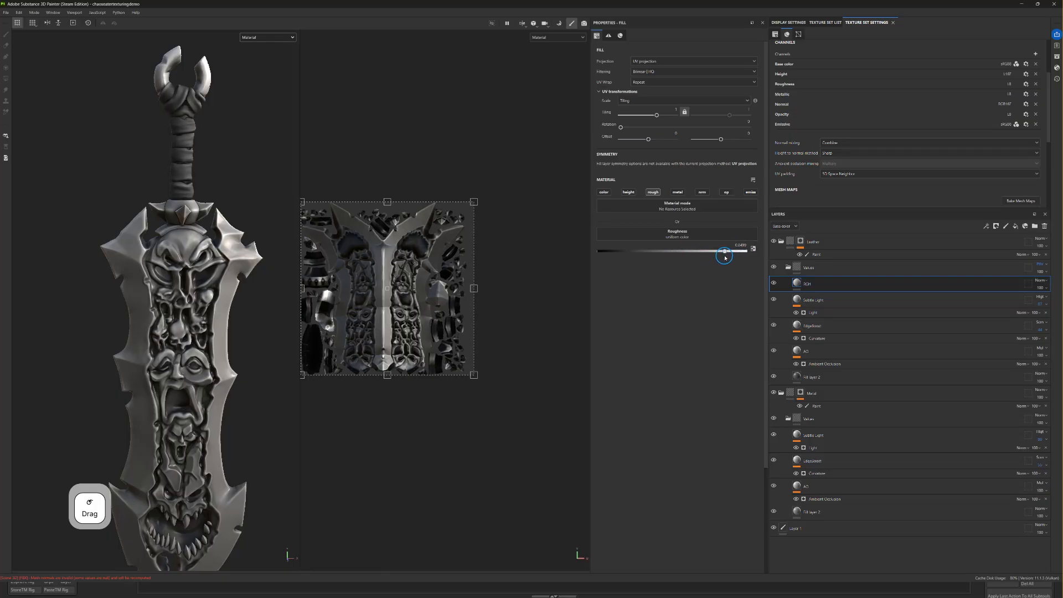
pyautogui.scroll(-2, 233, 299)
pyautogui.keyDown('alt'); pyautogui.moveTo(225, 312); pyautogui.dragTo(223, 294, button='middle'); pyautogui.keyUp('alt')
pyautogui.keyDown('alt'); pyautogui.moveTo(223, 294); pyautogui.dragTo(213, 264); pyautogui.keyUp('alt')
pyautogui.scroll(-1, 210, 265)
pyautogui.keyDown('alt'); pyautogui.moveTo(213, 263); pyautogui.dragTo(219, 256, button='middle'); pyautogui.keyUp('alt')
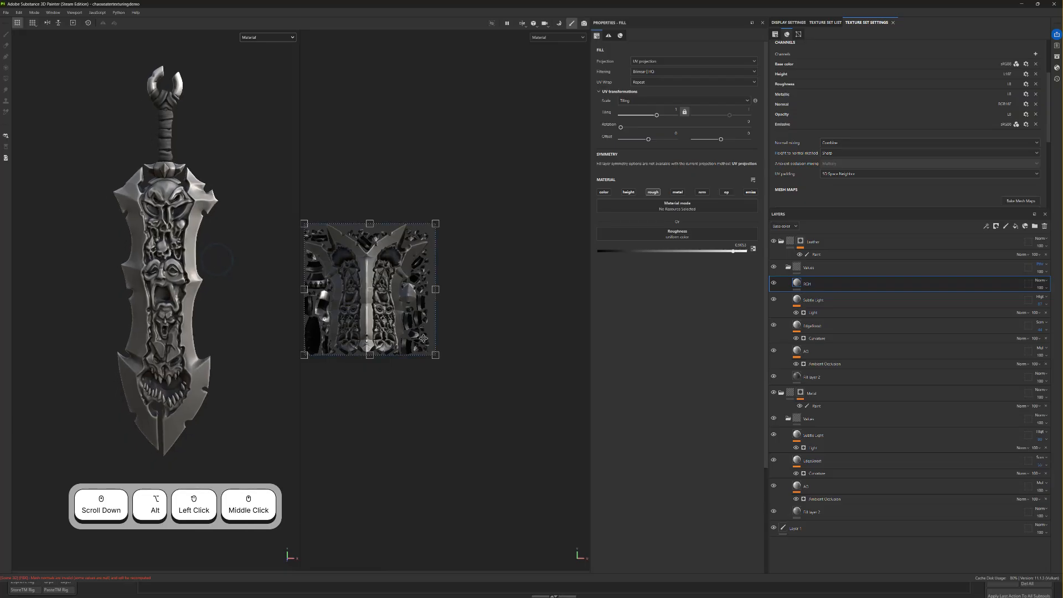
# Color-code the Metal folder red and the Leather folder blue in the layer stack.
pyautogui.click(855, 438)
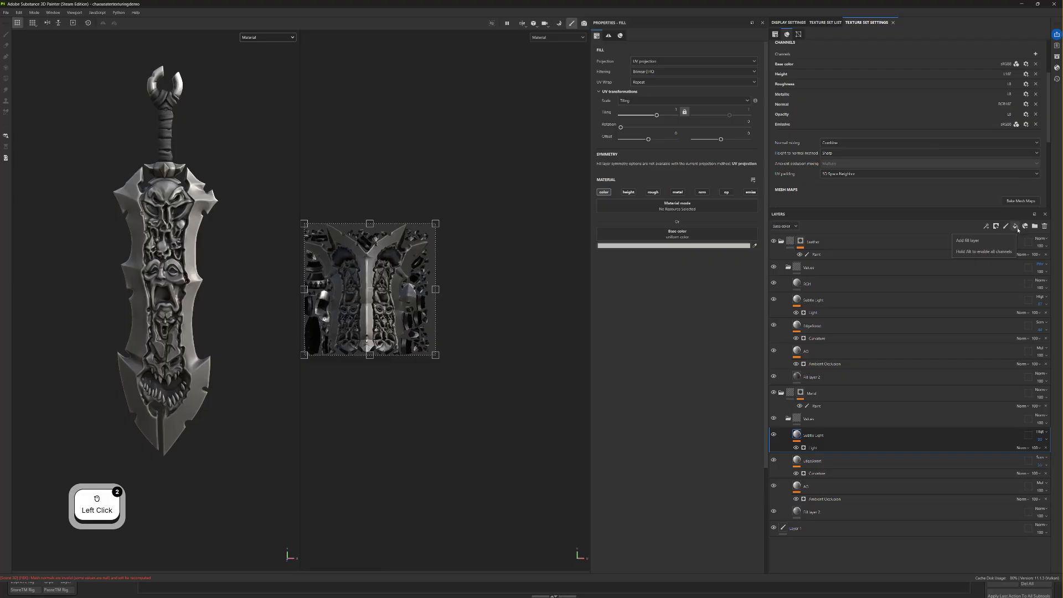
pyautogui.rightClick(824, 394)
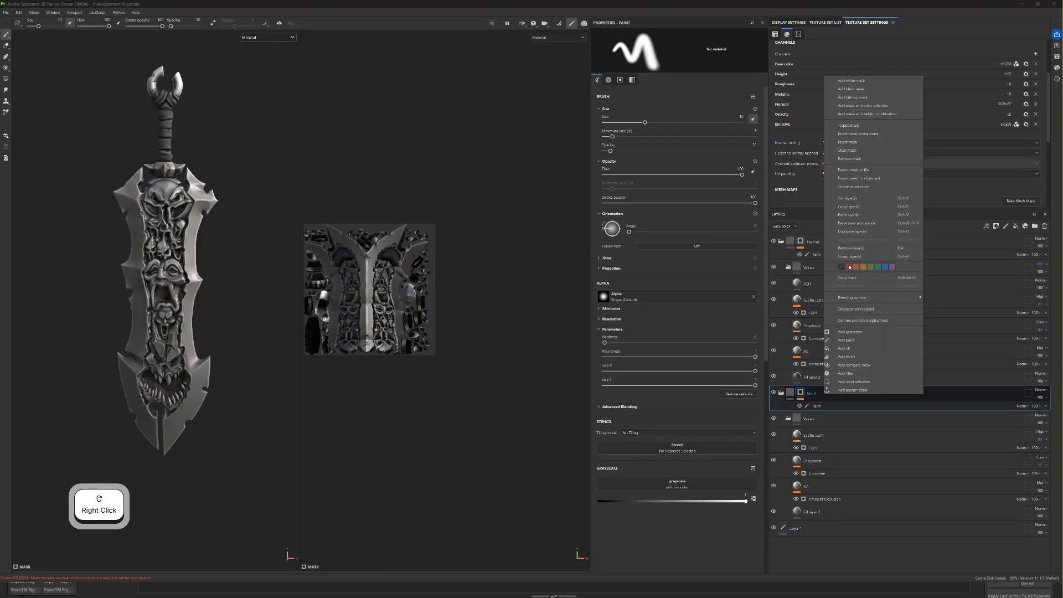
pyautogui.click(848, 267)
pyautogui.click(836, 243)
pyautogui.rightClick(837, 244)
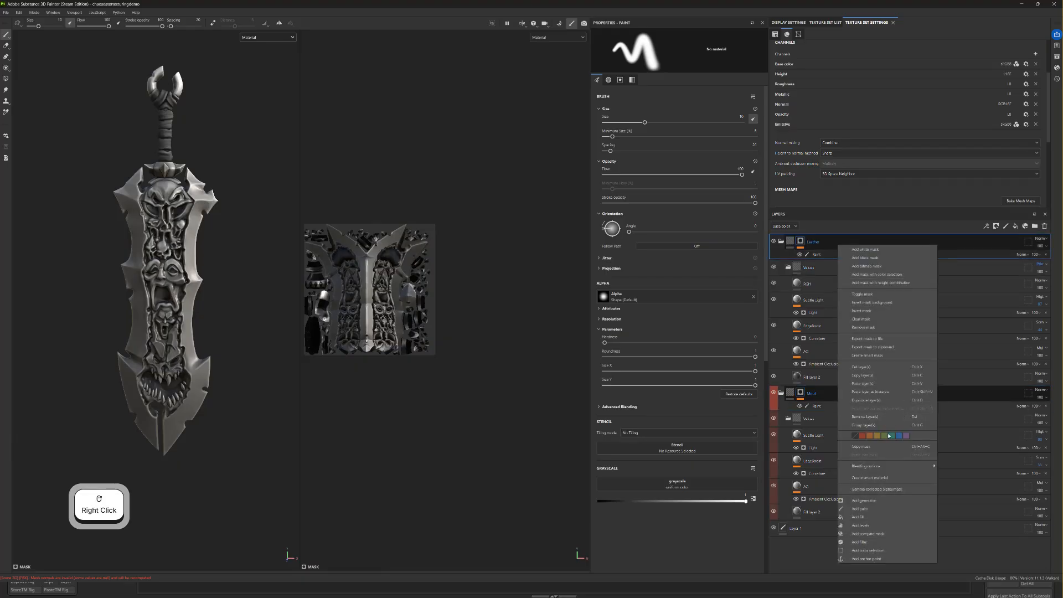
pyautogui.click(897, 436)
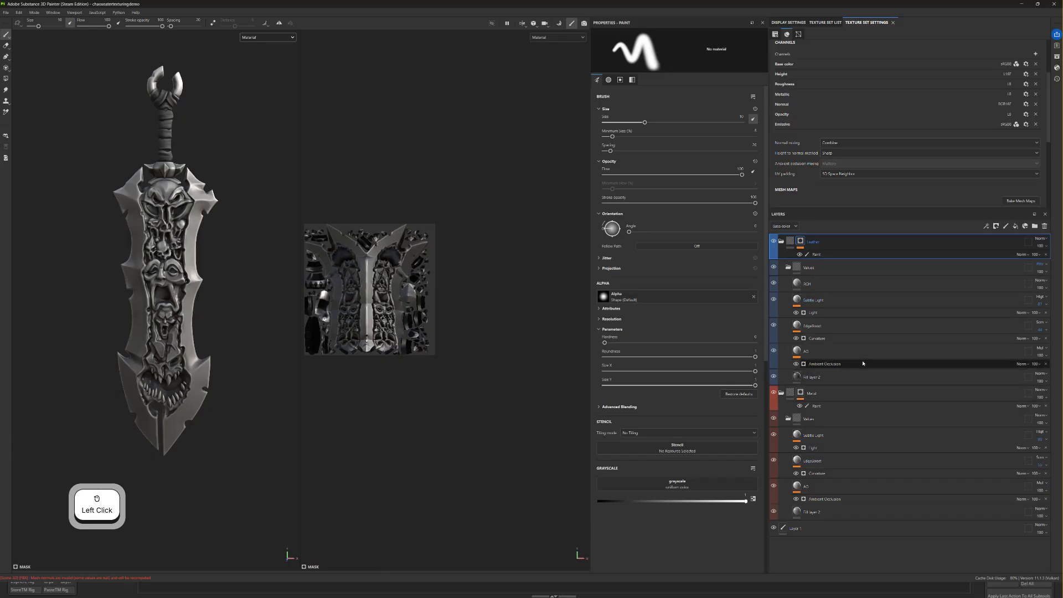
# Add a new fill layer inside the Metal folder, directly above its Values folder.
pyautogui.click(843, 415)
pyautogui.click(842, 404)
pyautogui.click(841, 396)
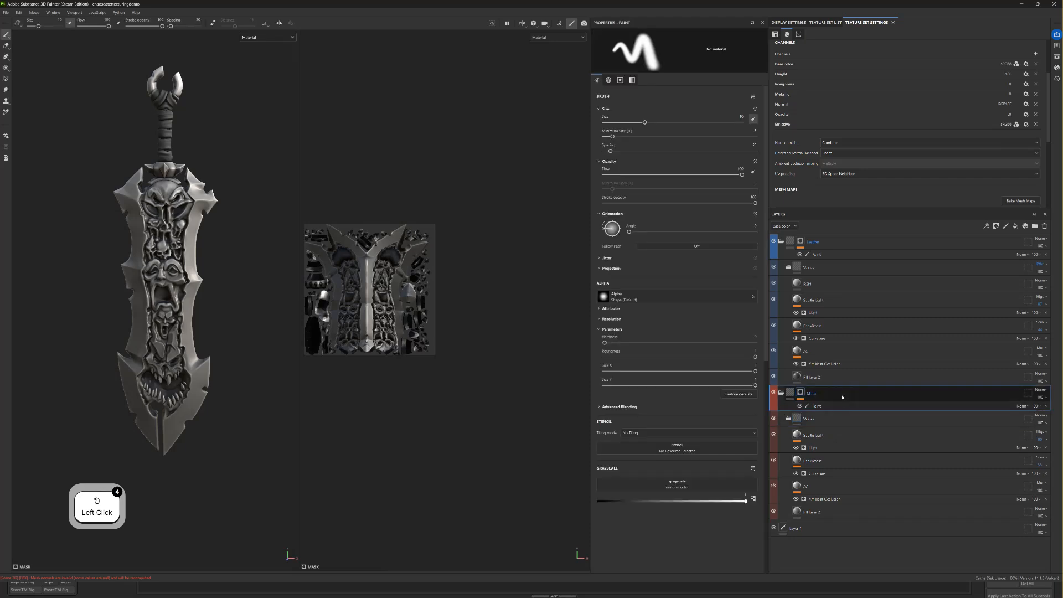
pyautogui.click(1015, 227)
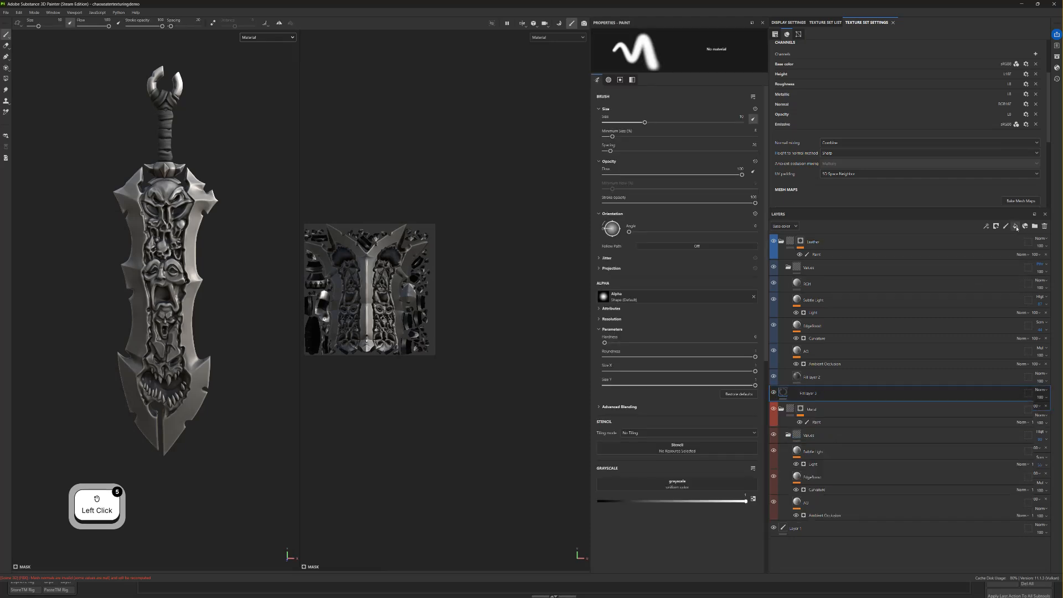
pyautogui.moveTo(814, 392)
pyautogui.mouseDown()
pyautogui.moveTo(833, 425)
pyautogui.moveTo(828, 408)
pyautogui.moveTo(819, 427)
pyautogui.mouseUp()
pyautogui.click(805, 420)
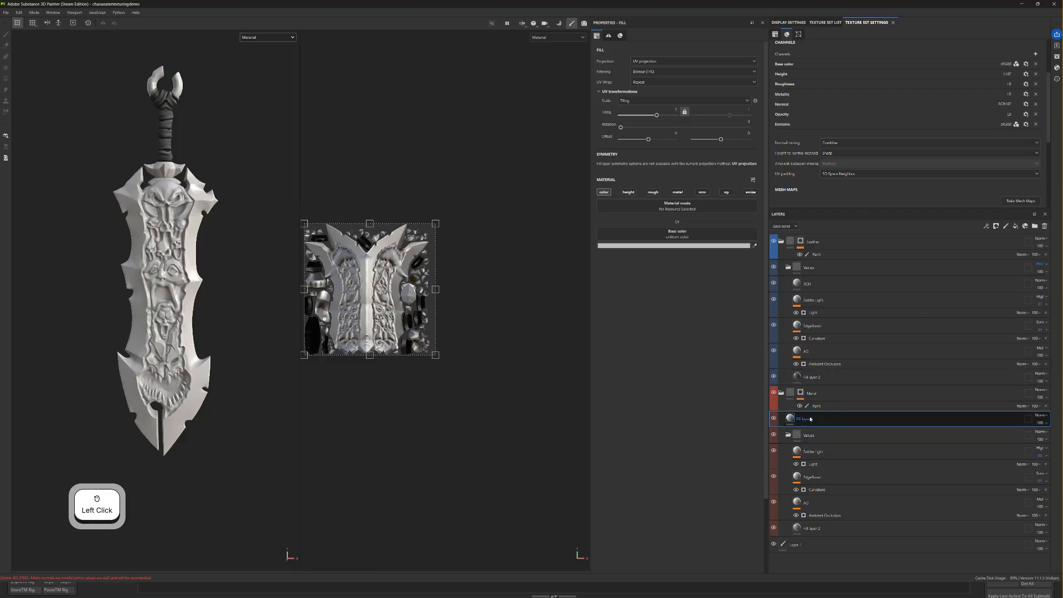
pyautogui.click(819, 418)
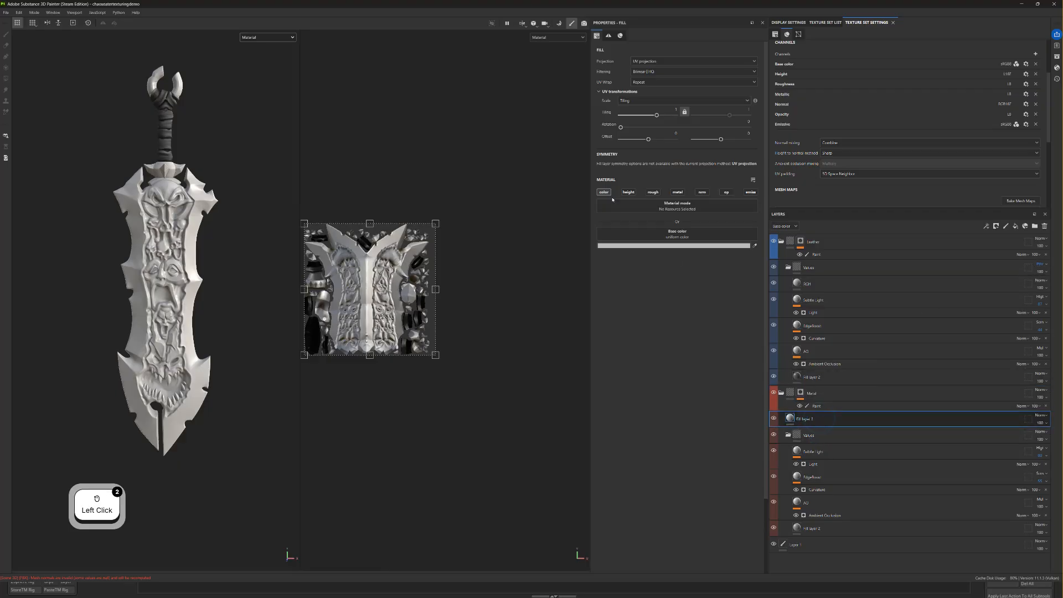
# Restrict the new metal fill layer to the roughness channel and raise its roughness to about 0.88.
pyautogui.click(653, 192)
pyautogui.click(603, 191)
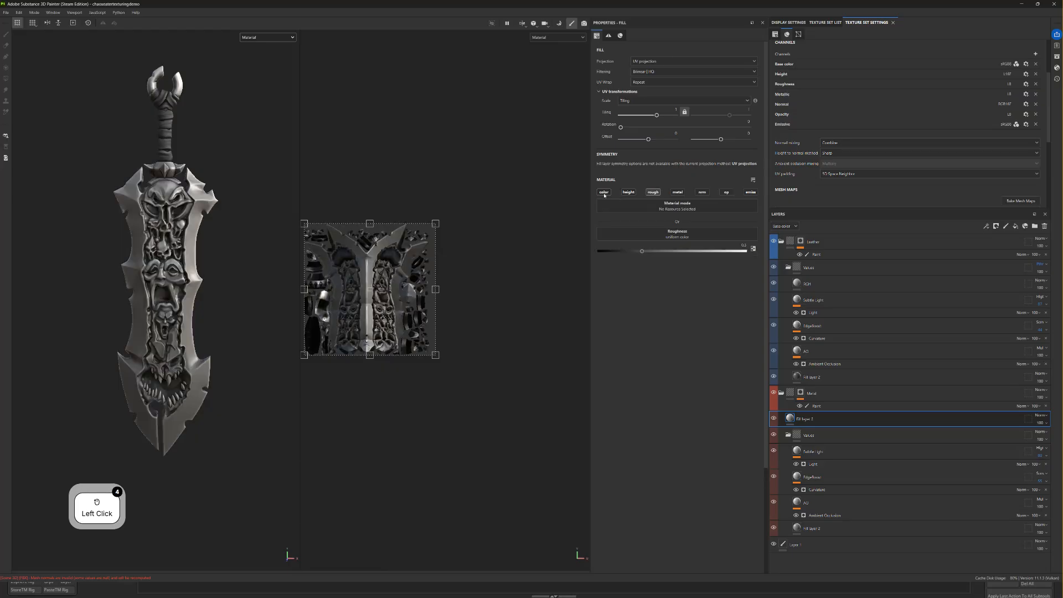
pyautogui.moveTo(643, 252); pyautogui.dragTo(729, 251)
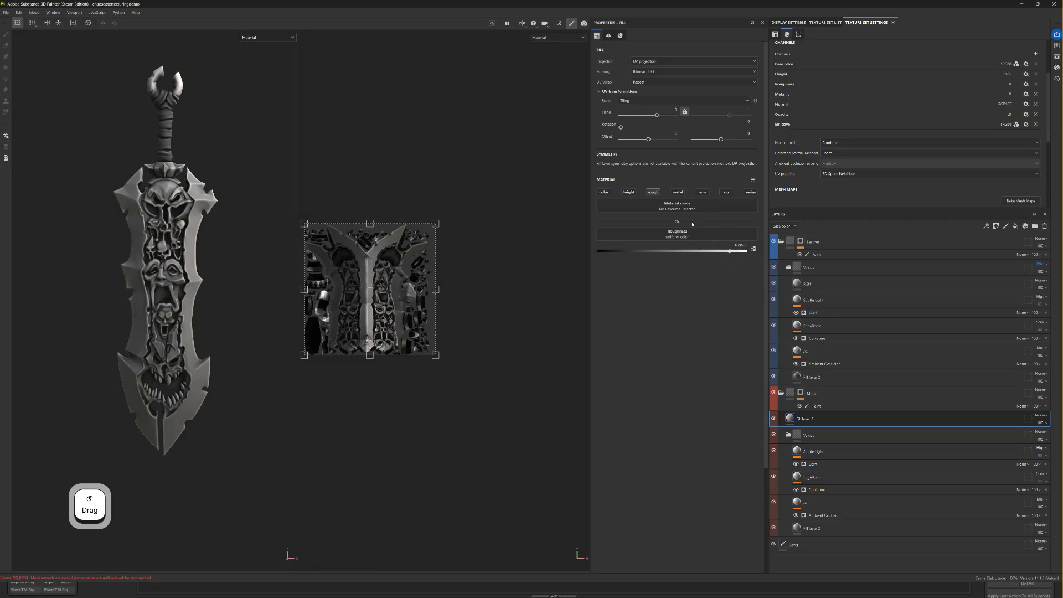
# Enable the metallic channel on the metal's new fill layer and set it to 1.
pyautogui.click(682, 193)
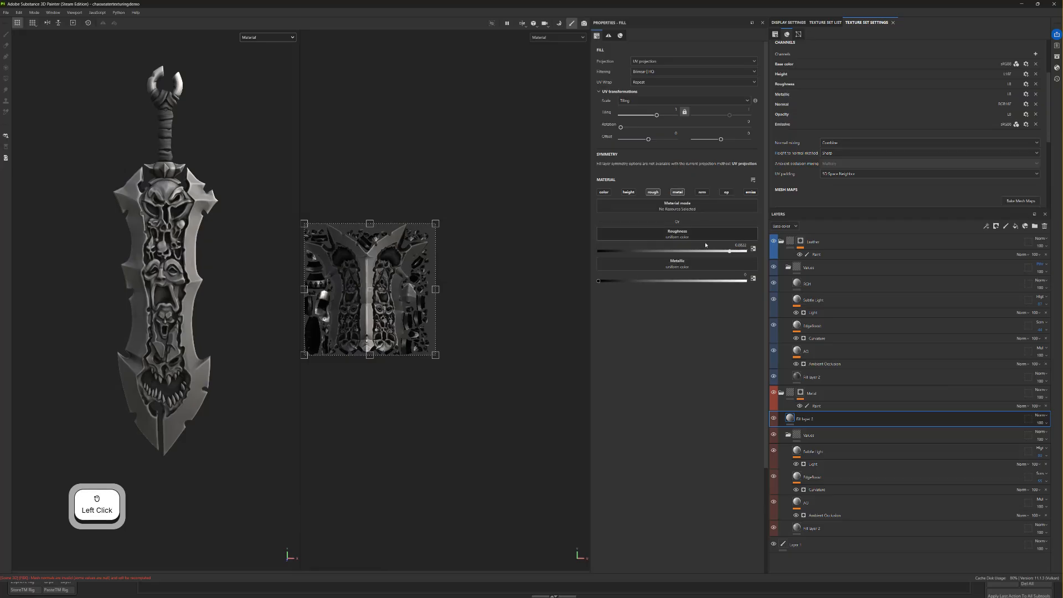
pyautogui.moveTo(702, 281); pyautogui.dragTo(740, 276)
pyautogui.moveTo(256, 293)
pyautogui.keyDown('shift'); pyautogui.mouseDown(button='right')
pyautogui.moveTo(304, 287)
pyautogui.moveTo(291, 284)
pyautogui.mouseUp(button='right'); pyautogui.keyUp('shift')
# Lower the metal fill layer's roughness to about 0.53 while checking the sword under rotated lighting.
pyautogui.moveTo(739, 281)
pyautogui.mouseDown()
pyautogui.moveTo(707, 250)
pyautogui.moveTo(662, 247)
pyautogui.moveTo(673, 245)
pyautogui.mouseUp()
pyautogui.keyDown('alt'); pyautogui.moveTo(254, 311); pyautogui.dragTo(256, 282); pyautogui.keyUp('alt')
pyautogui.keyDown('shift'); pyautogui.moveTo(256, 283); pyautogui.dragTo(255, 286, button='right'); pyautogui.keyUp('shift')
pyautogui.keyDown('alt'); pyautogui.moveTo(255, 286); pyautogui.dragTo(234, 301); pyautogui.keyUp('alt')
pyautogui.moveTo(671, 251)
pyautogui.mouseDown()
pyautogui.moveTo(691, 251)
pyautogui.moveTo(677, 250)
pyautogui.mouseUp()
pyautogui.moveTo(232, 295)
pyautogui.keyDown('alt'); pyautogui.mouseDown()
pyautogui.moveTo(264, 292)
pyautogui.moveTo(242, 294)
pyautogui.moveTo(229, 313)
pyautogui.mouseUp(); pyautogui.keyUp('alt')
pyautogui.scroll(-2, 242, 294)
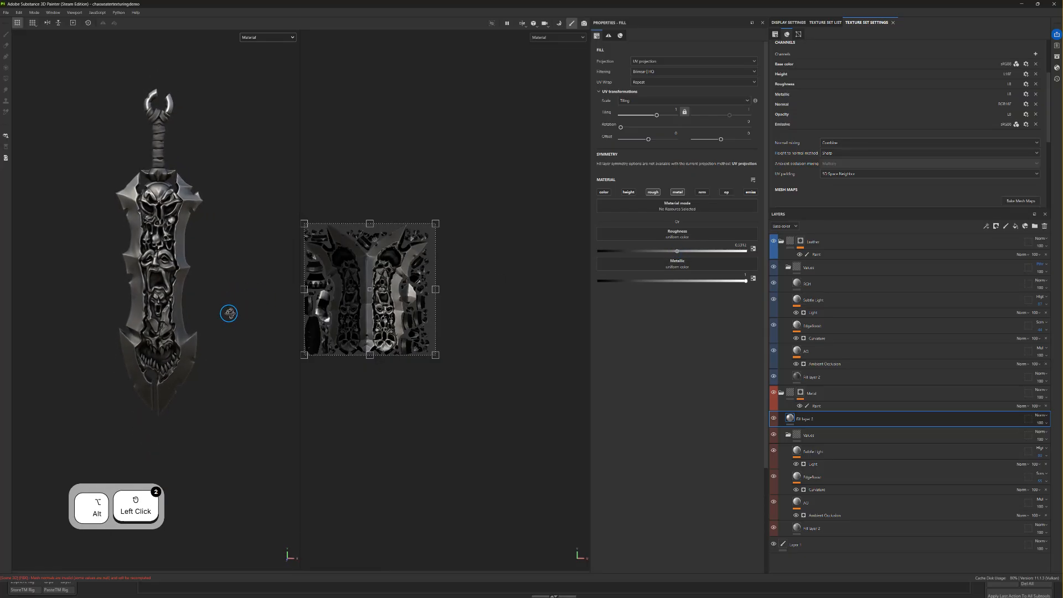
# Set the metal fill layer's roughness to 0.5 and inspect the blade's reflections from several lighting angles.
pyautogui.moveTo(680, 253); pyautogui.dragTo(687, 252)
pyautogui.keyDown('shift'); pyautogui.moveTo(216, 281); pyautogui.dragTo(222, 280, button='right'); pyautogui.keyUp('shift')
pyautogui.click(679, 253)
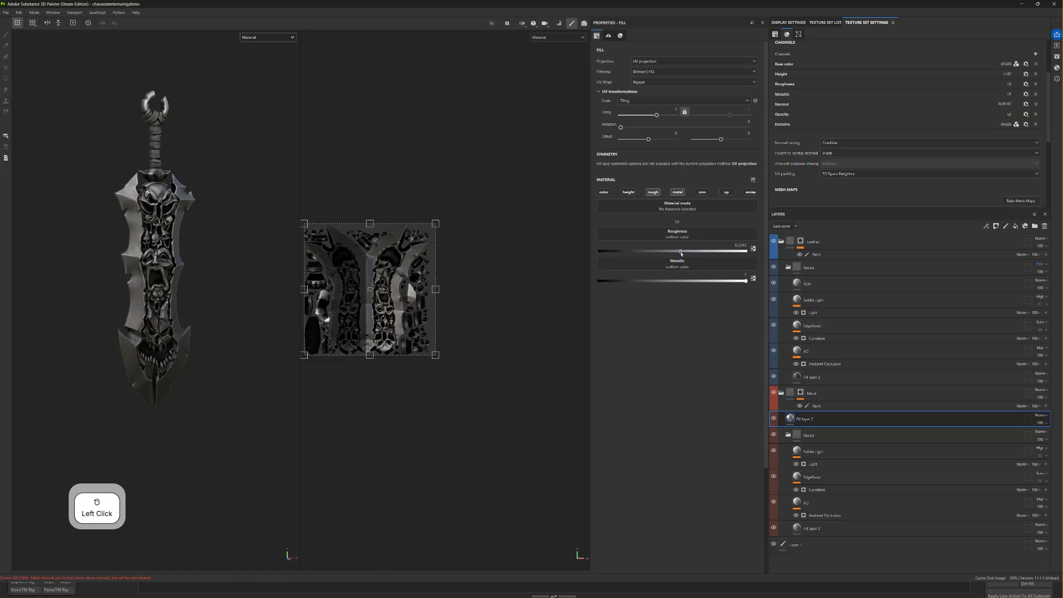
pyautogui.doubleClick(739, 245)
pyautogui.write('5')
pyautogui.press('Return')
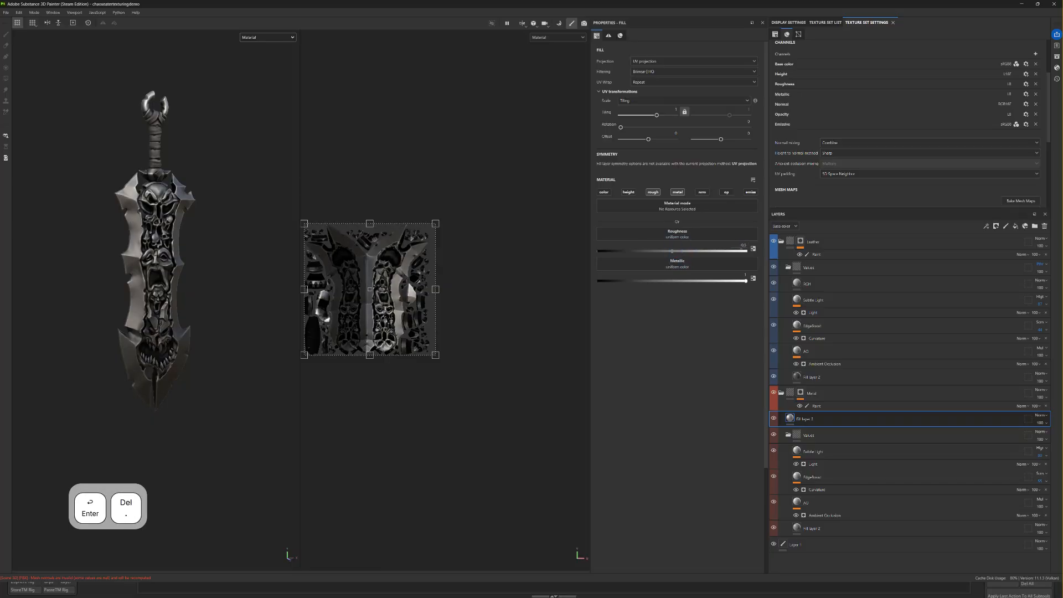
pyautogui.scroll(2, 233, 291)
pyautogui.keyDown('alt'); pyautogui.moveTo(233, 291); pyautogui.dragTo(193, 296); pyautogui.keyUp('alt')
pyautogui.keyDown('shift'); pyautogui.moveTo(193, 296); pyautogui.dragTo(215, 293, button='right'); pyautogui.keyUp('shift')
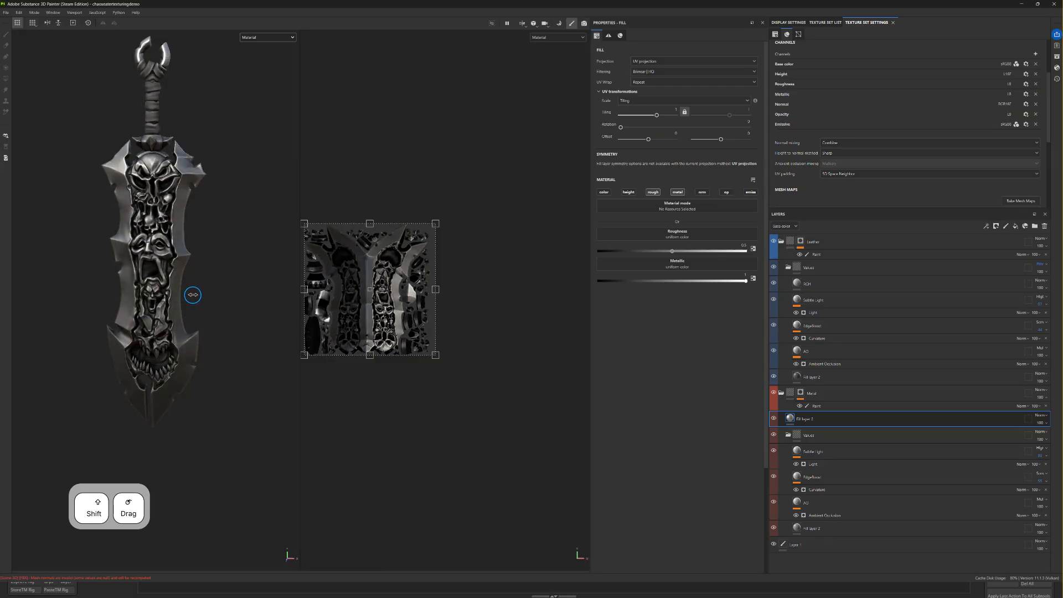
pyautogui.keyDown('alt'); pyautogui.moveTo(215, 287); pyautogui.dragTo(209, 318, button='middle'); pyautogui.keyUp('alt')
pyautogui.keyDown('alt'); pyautogui.moveTo(210, 319); pyautogui.dragTo(204, 306); pyautogui.keyUp('alt')
pyautogui.moveTo(204, 306)
pyautogui.keyDown('shift'); pyautogui.mouseDown(button='right')
pyautogui.moveTo(225, 293)
pyautogui.moveTo(193, 293)
pyautogui.mouseUp(button='right'); pyautogui.keyUp('shift')
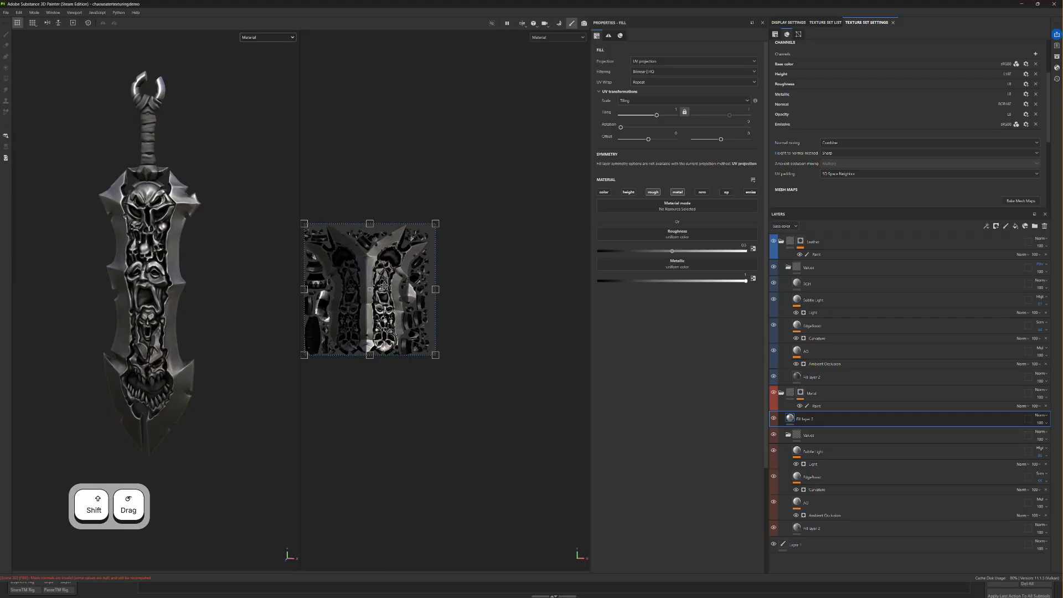
# Try a roughness of 0 on the metal fill layer and inspect the blade up close.
pyautogui.moveTo(679, 252); pyautogui.dragTo(593, 249)
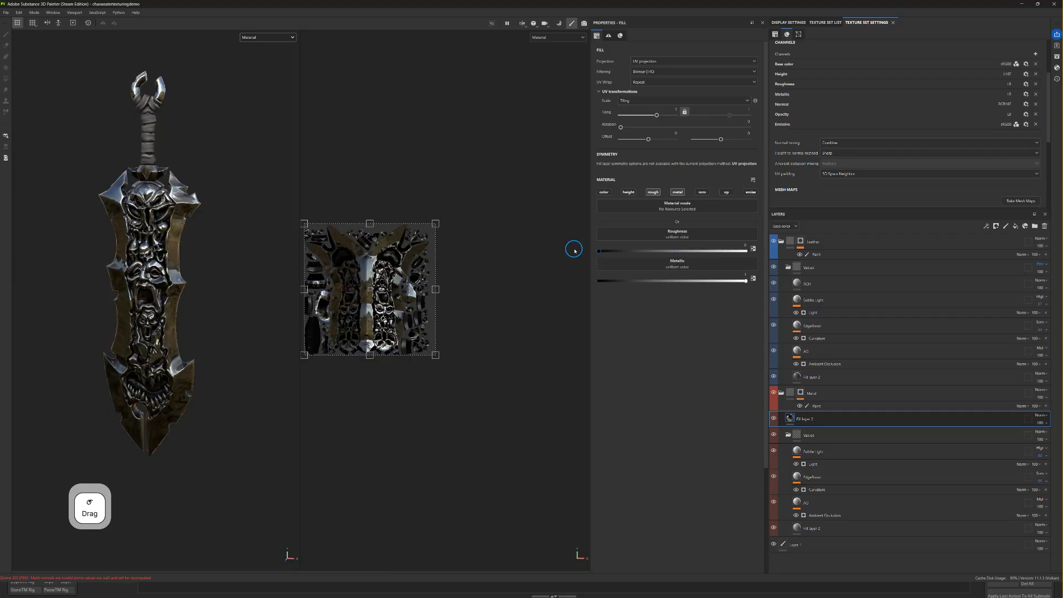
pyautogui.scroll(3, 220, 252)
pyautogui.moveTo(221, 252)
pyautogui.keyDown('alt'); pyautogui.mouseDown()
pyautogui.moveTo(184, 242)
pyautogui.moveTo(227, 235)
pyautogui.moveTo(205, 244)
pyautogui.moveTo(244, 251)
pyautogui.moveTo(215, 247)
pyautogui.mouseUp(); pyautogui.keyUp('alt')
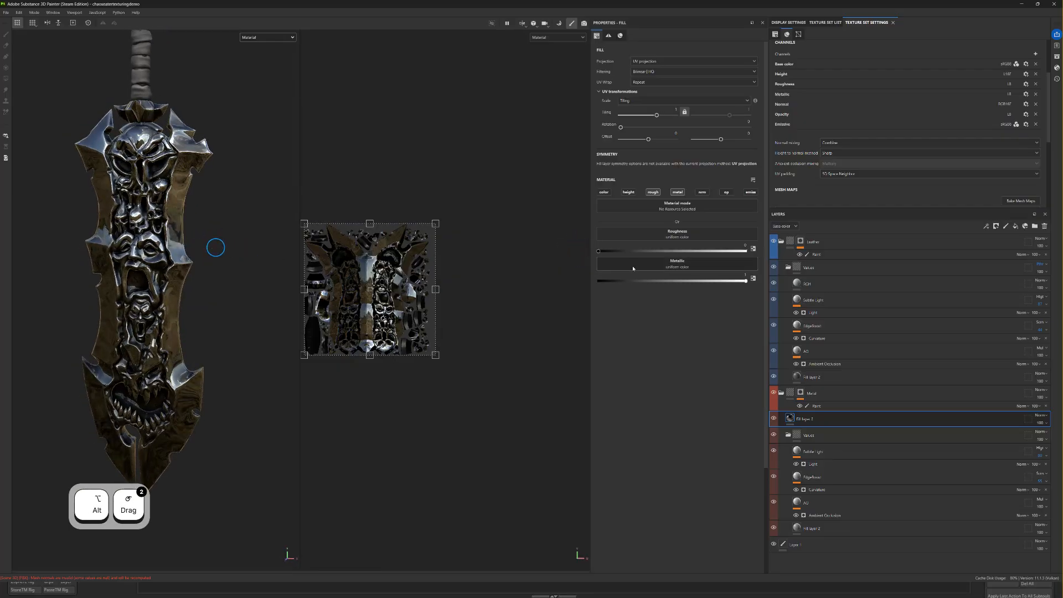
# Try the metal fill layer's roughness at its maximum, and bring it back down to about 0.51.
pyautogui.moveTo(602, 252); pyautogui.dragTo(760, 235)
pyautogui.keyDown('alt'); pyautogui.moveTo(276, 268); pyautogui.dragTo(256, 280); pyautogui.keyUp('alt')
pyautogui.moveTo(736, 252); pyautogui.dragTo(663, 253)
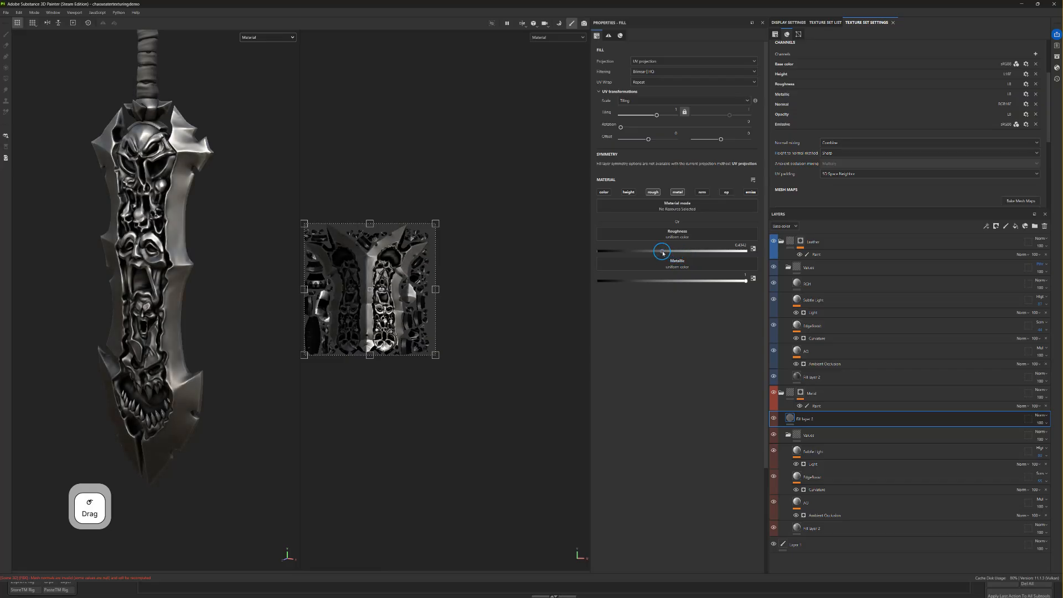
pyautogui.keyDown('alt'); pyautogui.moveTo(133, 276); pyautogui.dragTo(152, 254); pyautogui.keyUp('alt')
pyautogui.scroll(-2, 111, 284)
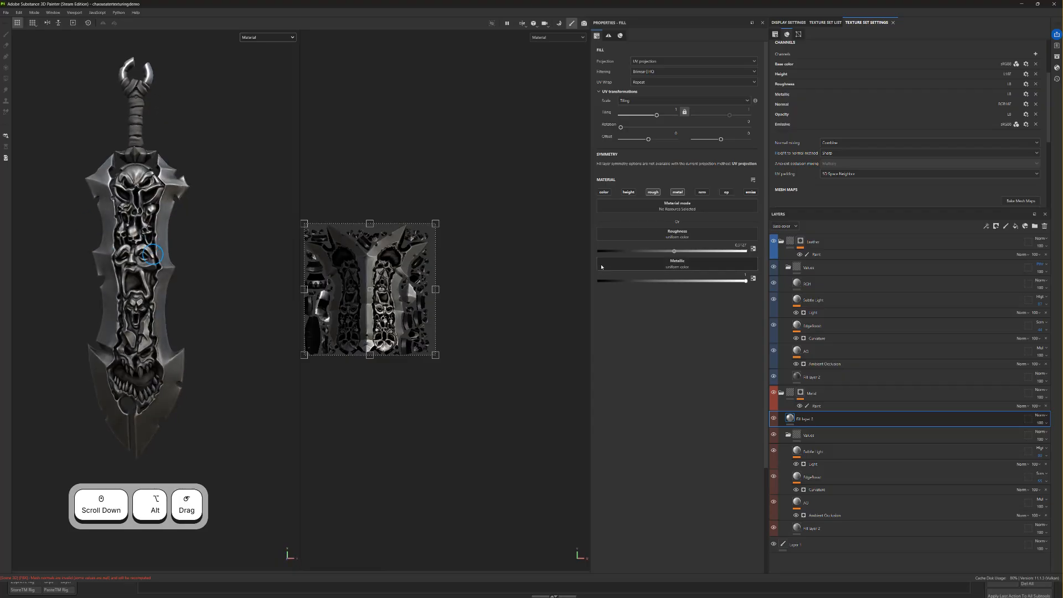
# View the whole sword from a distance and set the metal fill layer's roughness to exactly 0.5.
pyautogui.moveTo(201, 277)
pyautogui.keyDown('alt'); pyautogui.mouseDown()
pyautogui.moveTo(178, 280)
pyautogui.moveTo(203, 283)
pyautogui.mouseUp(); pyautogui.keyUp('alt')
pyautogui.scroll(-3, 202, 284)
pyautogui.keyDown('alt'); pyautogui.click(202, 287); pyautogui.keyUp('alt')
pyautogui.keyDown('alt'); pyautogui.moveTo(202, 287); pyautogui.dragTo(202, 292, button='middle'); pyautogui.keyUp('alt')
pyautogui.keyDown('alt'); pyautogui.click(201, 294); pyautogui.keyUp('alt')
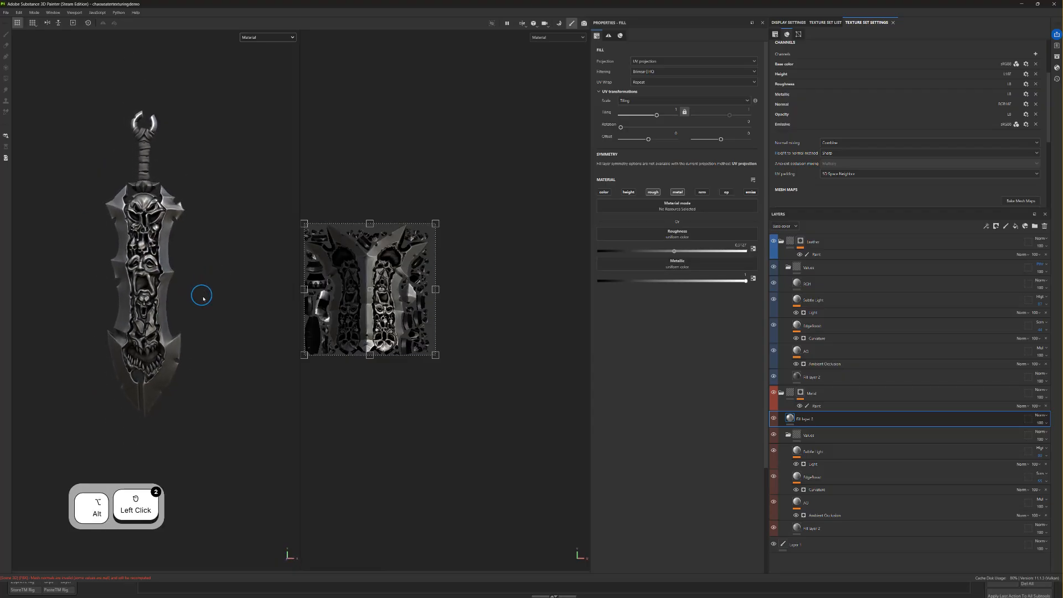
pyautogui.scroll(1, 201, 296)
pyautogui.keyDown('alt'); pyautogui.moveTo(202, 297); pyautogui.dragTo(204, 298); pyautogui.keyUp('alt')
pyautogui.click(739, 244)
pyautogui.moveTo(746, 244); pyautogui.dragTo(731, 243)
pyautogui.write('0.5')
pyautogui.press('Return')
# Try a lower roughness of about 0.38 on the metal fill layer under rotated lighting.
pyautogui.moveTo(672, 251); pyautogui.dragTo(654, 251)
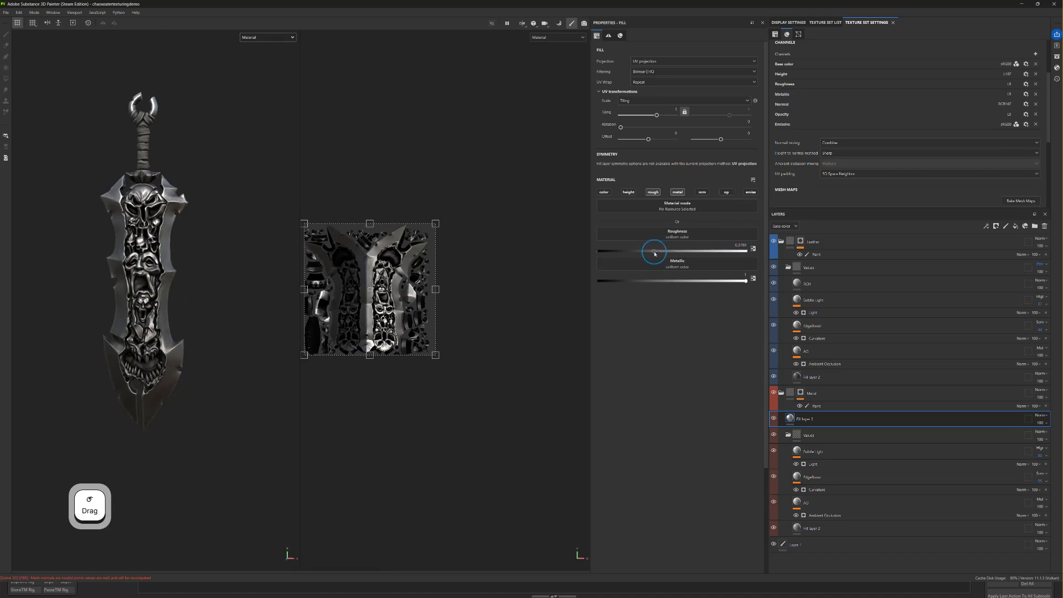
pyautogui.keyDown('shift'); pyautogui.moveTo(256, 285); pyautogui.dragTo(211, 296, button='right'); pyautogui.keyUp('shift')
pyautogui.keyDown('alt'); pyautogui.moveTo(211, 296); pyautogui.dragTo(224, 298); pyautogui.keyUp('alt')
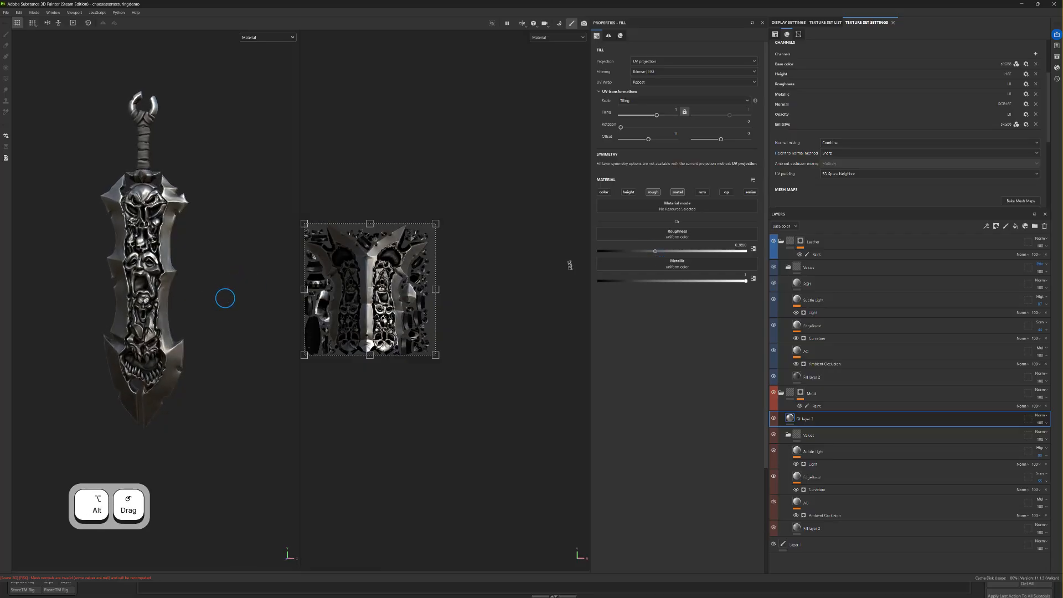
# Set the metal fill layer's roughness back to 0.5 and inspect the blade.
pyautogui.click(736, 245)
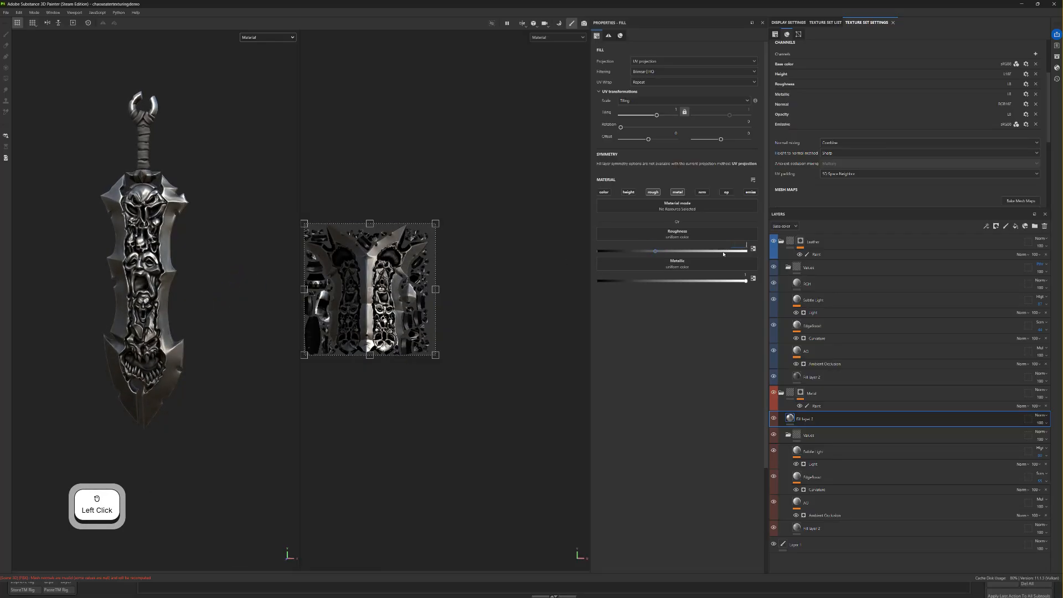
pyautogui.write('0.5')
pyautogui.press('Return')
pyautogui.keyDown('alt'); pyautogui.moveTo(219, 317); pyautogui.dragTo(254, 268); pyautogui.keyUp('alt')
pyautogui.scroll(3, 172, 327)
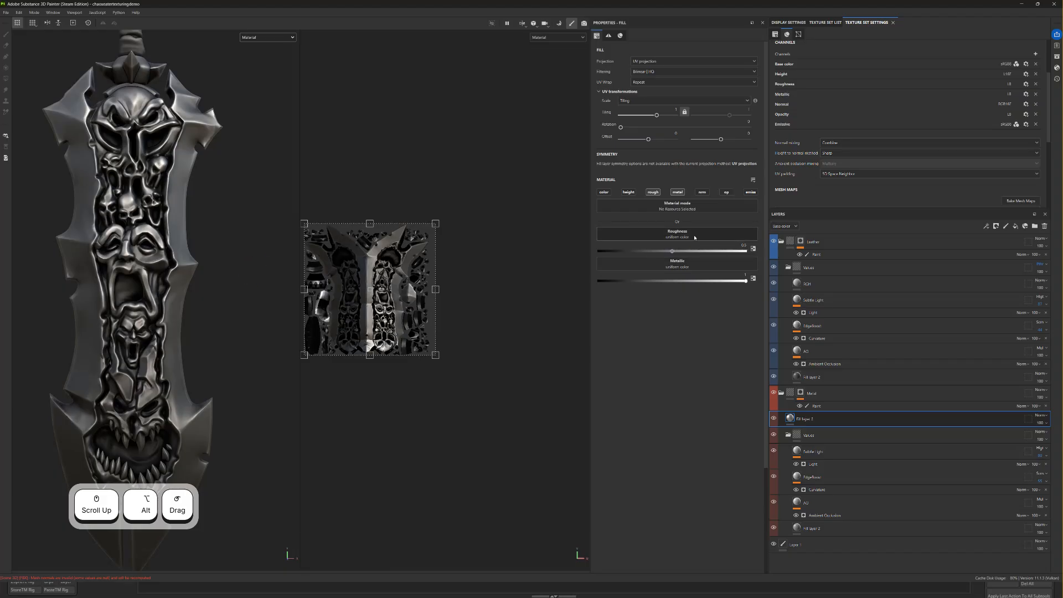
pyautogui.scroll(-3, 181, 307)
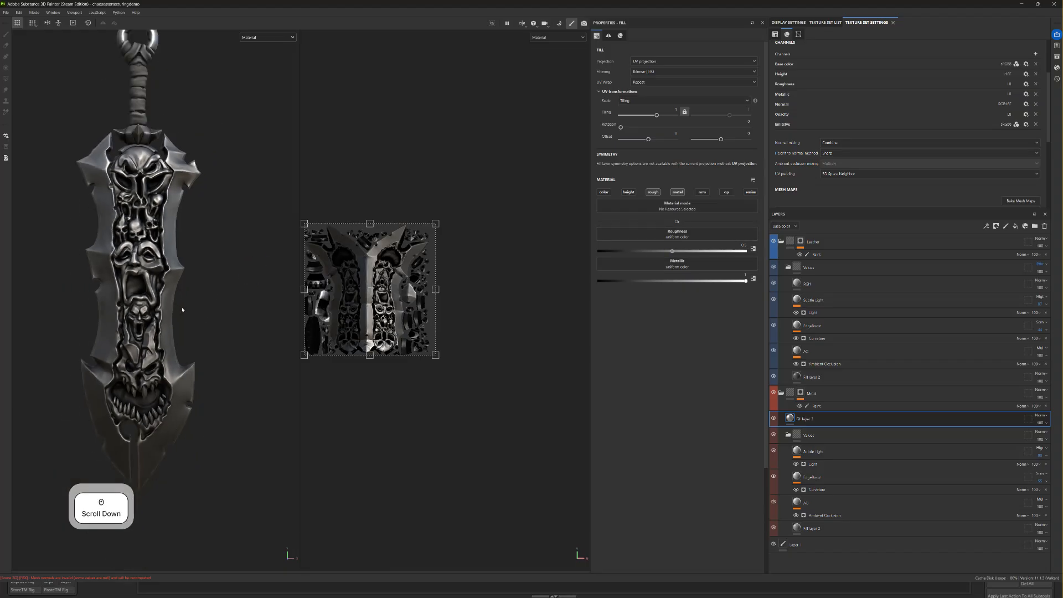
# Examine the whole sword from several angles and distances to compare how the blade and handle respond to light.
pyautogui.keyDown('alt'); pyautogui.click(179, 310); pyautogui.keyUp('alt')
pyautogui.keyDown('alt'); pyautogui.moveTo(205, 336); pyautogui.dragTo(178, 338); pyautogui.keyUp('alt')
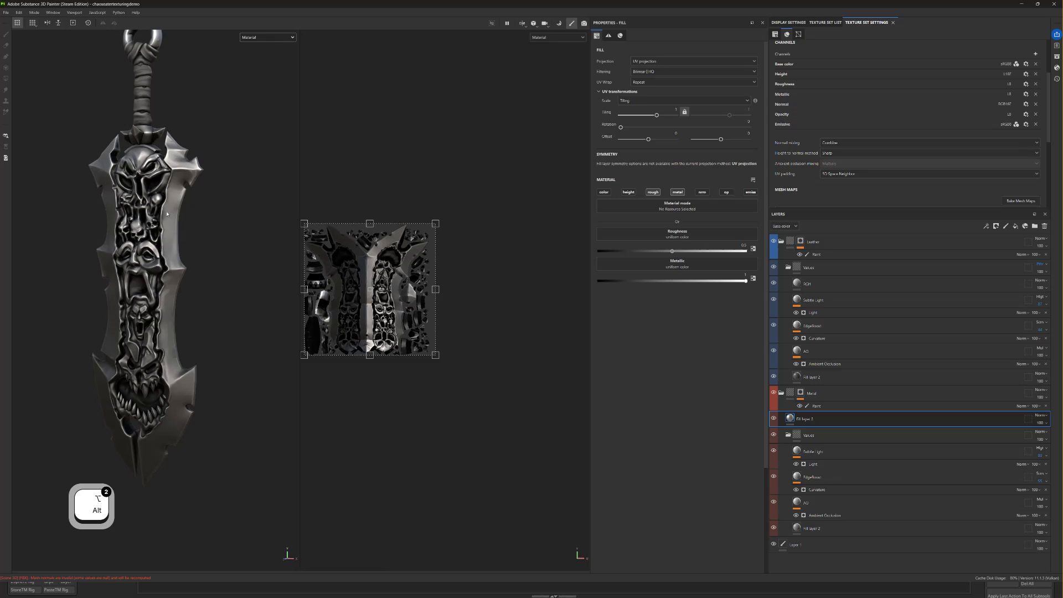
pyautogui.scroll(-1, 167, 214)
pyautogui.keyDown('alt'); pyautogui.moveTo(166, 213); pyautogui.dragTo(152, 220); pyautogui.keyUp('alt')
pyautogui.keyDown('alt'); pyautogui.moveTo(153, 220); pyautogui.dragTo(155, 223, button='middle'); pyautogui.keyUp('alt')
pyautogui.keyDown('alt'); pyautogui.moveTo(155, 223); pyautogui.dragTo(161, 223); pyautogui.keyUp('alt')
pyautogui.keyDown('alt'); pyautogui.moveTo(161, 223); pyautogui.dragTo(171, 225, button='middle'); pyautogui.keyUp('alt')
pyautogui.keyDown('alt'); pyautogui.click(179, 218); pyautogui.keyUp('alt')
pyautogui.keyDown('alt'); pyautogui.moveTo(176, 220); pyautogui.dragTo(171, 227); pyautogui.keyUp('alt')
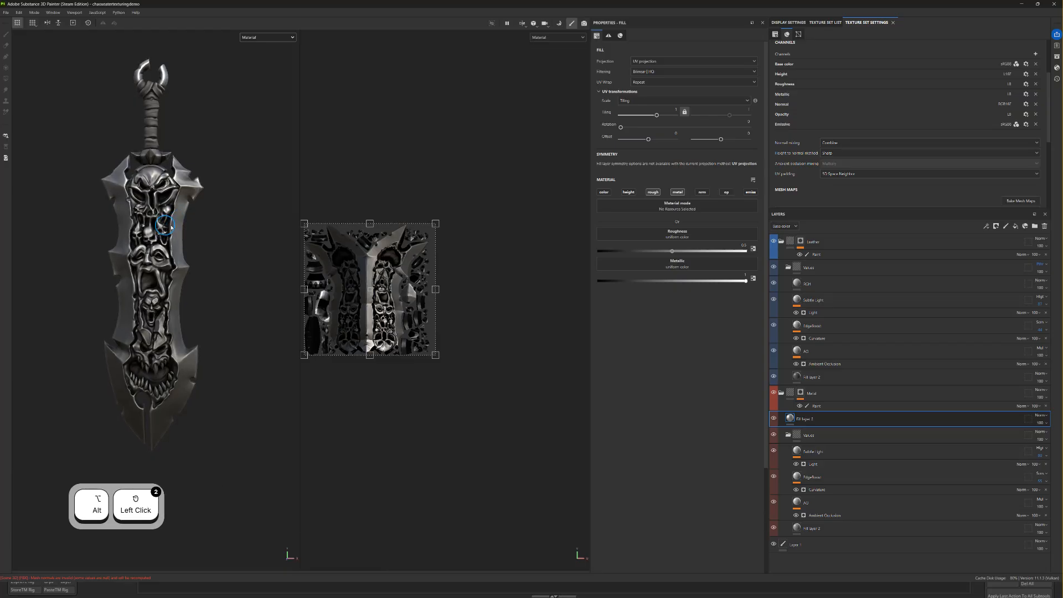
# Darken the base color of the leather's bottom fill layer to a neutral gray with a value of about 0.2.
pyautogui.click(819, 381)
pyautogui.click(722, 245)
pyautogui.moveTo(714, 323); pyautogui.dragTo(691, 334)
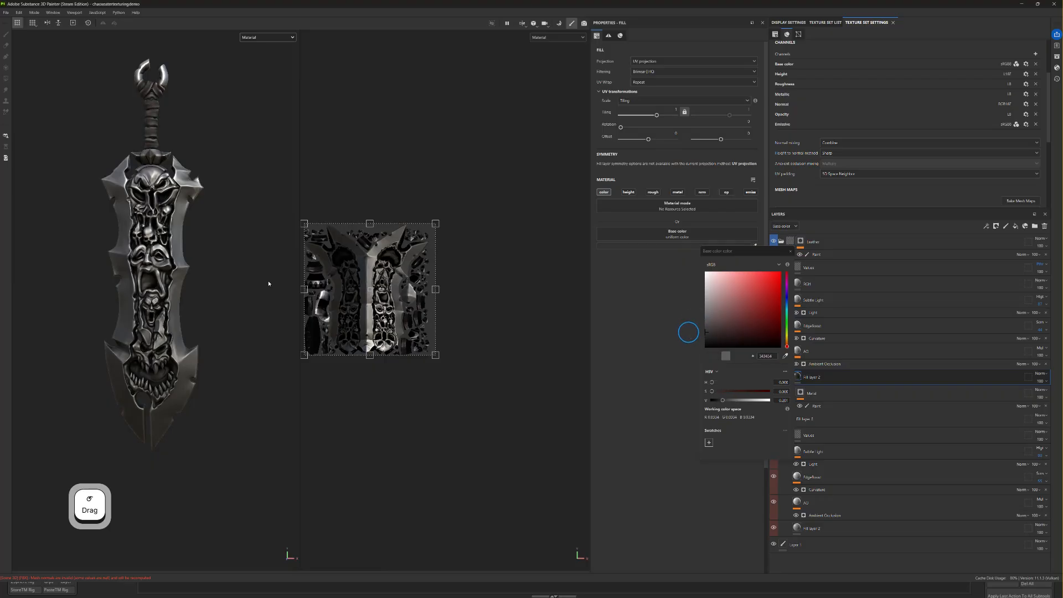
pyautogui.scroll(-2, 259, 289)
pyautogui.moveTo(258, 290)
pyautogui.keyDown('alt'); pyautogui.mouseDown()
pyautogui.moveTo(263, 298)
pyautogui.moveTo(230, 297)
pyautogui.moveTo(261, 301)
pyautogui.mouseUp(); pyautogui.keyUp('alt')
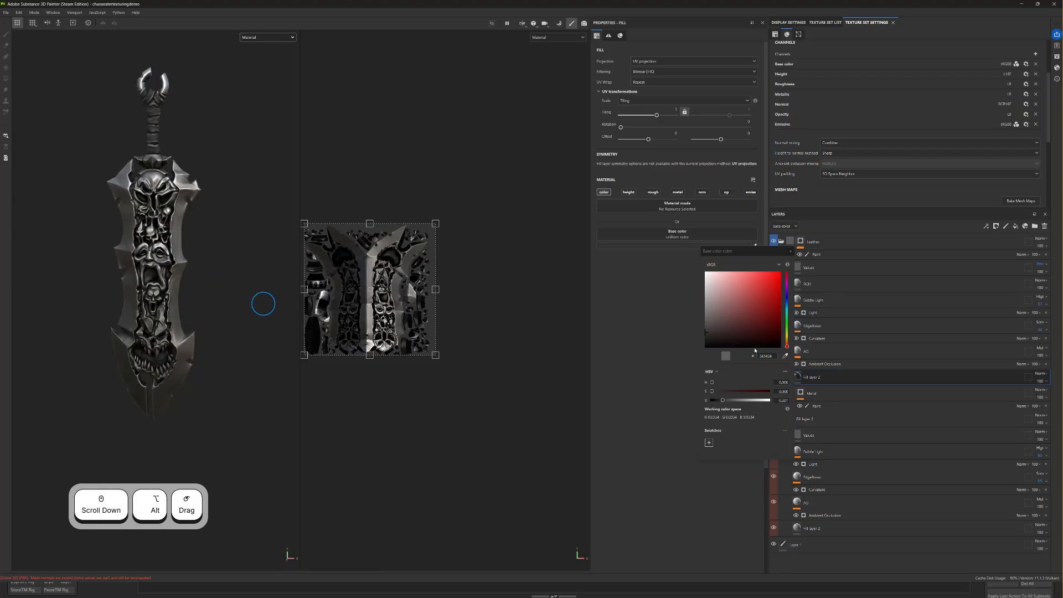
# Select the roughness fill layer in the leather folder and inspect the full sword from a slightly different angle.
pyautogui.click(842, 268)
pyautogui.click(840, 288)
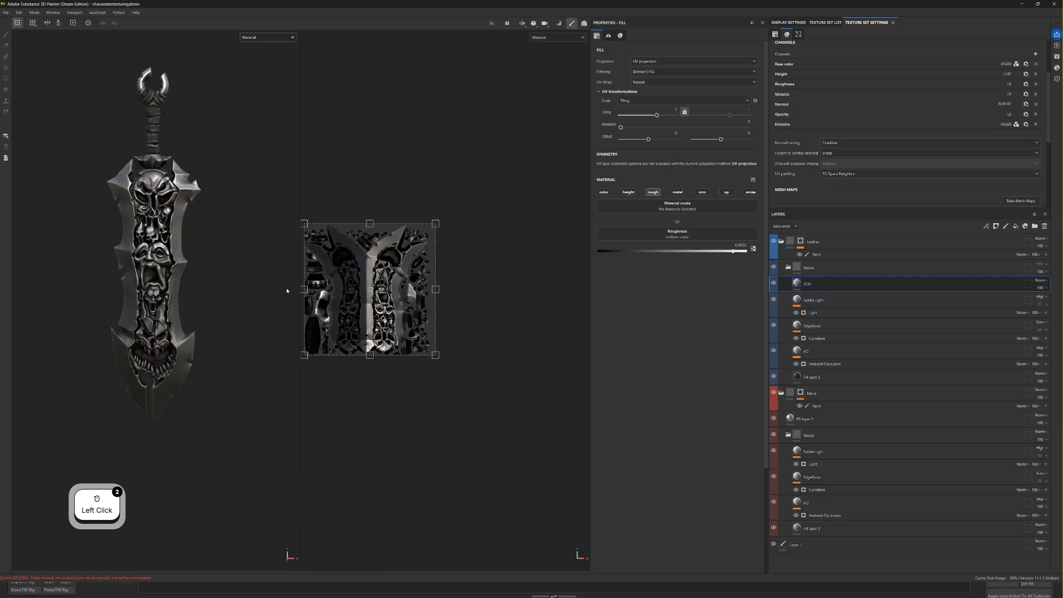
pyautogui.keyDown('alt'); pyautogui.moveTo(218, 285); pyautogui.dragTo(211, 287, button='middle'); pyautogui.keyUp('alt')
pyautogui.moveTo(211, 288)
pyautogui.keyDown('alt'); pyautogui.mouseDown()
pyautogui.moveTo(216, 273)
pyautogui.moveTo(207, 272)
pyautogui.mouseUp(); pyautogui.keyUp('alt')
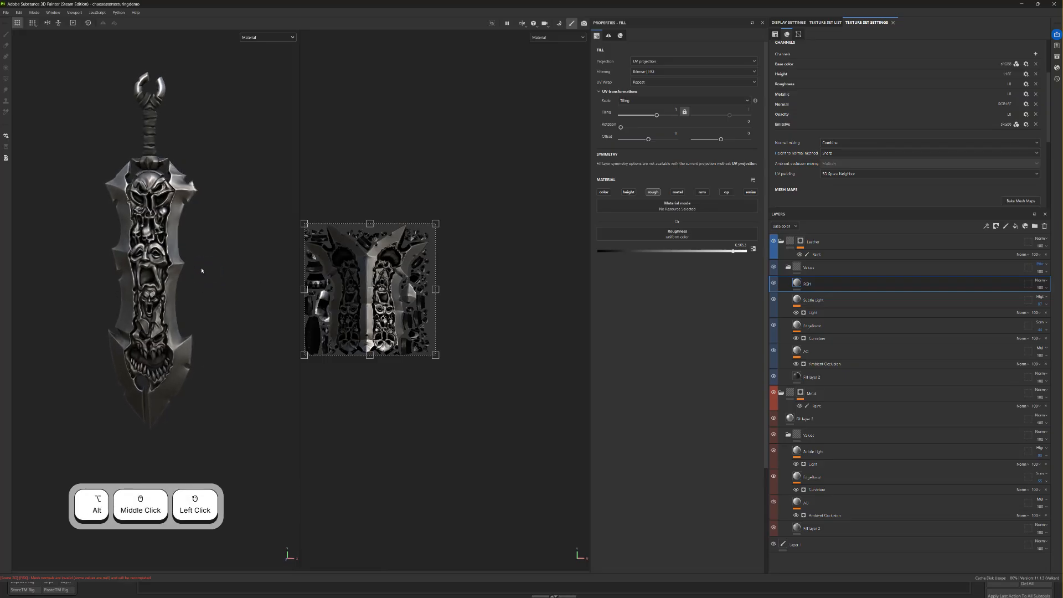